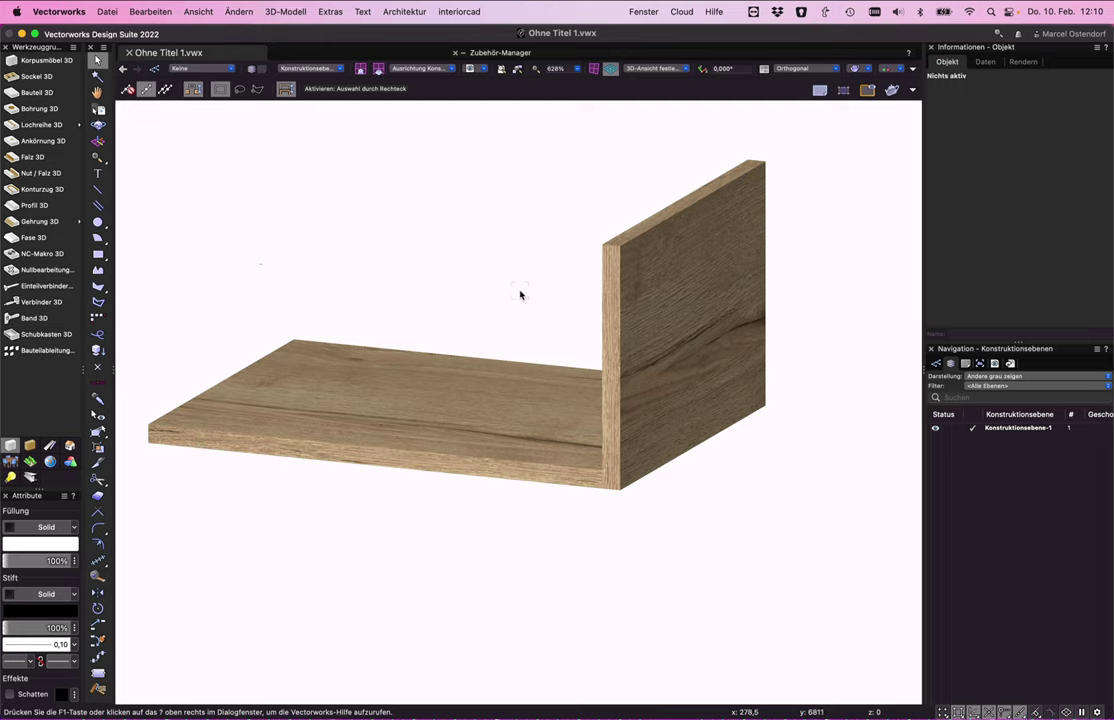
Through Beschlagsbibliothek erweitern / anpassen, open the Dübel library for editing as Dübel - Eigene.vwx.
{"action": "left_click", "coordinate": [465, 14]}
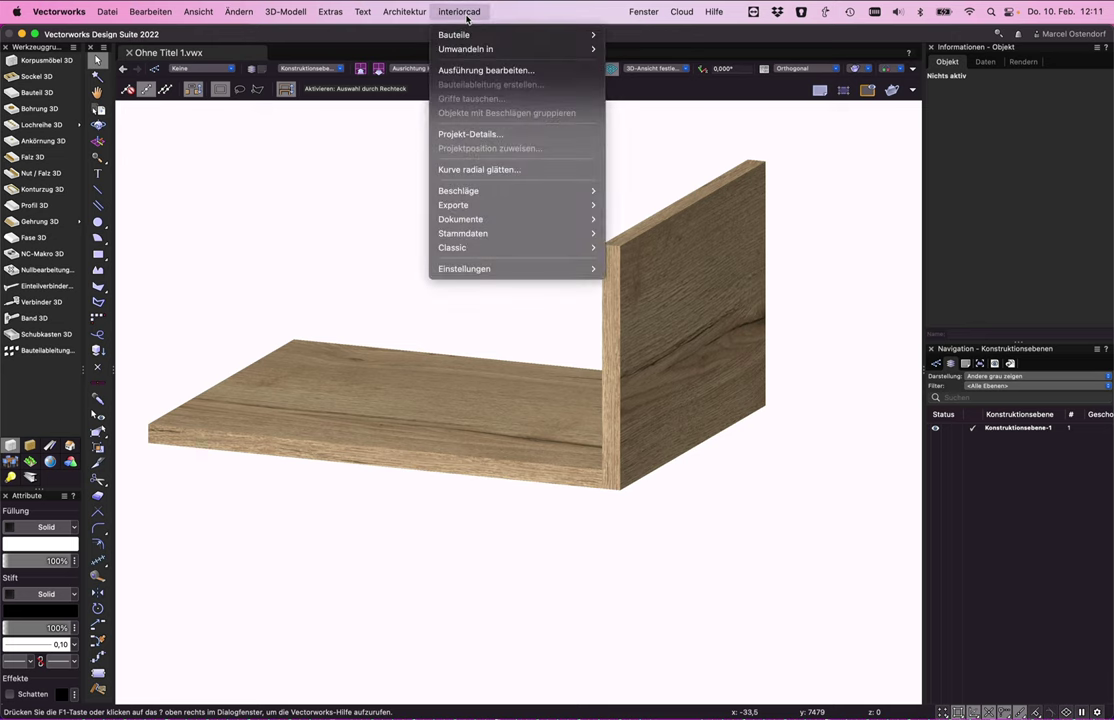
{"action": "mouse_move", "coordinate": [467, 190]}
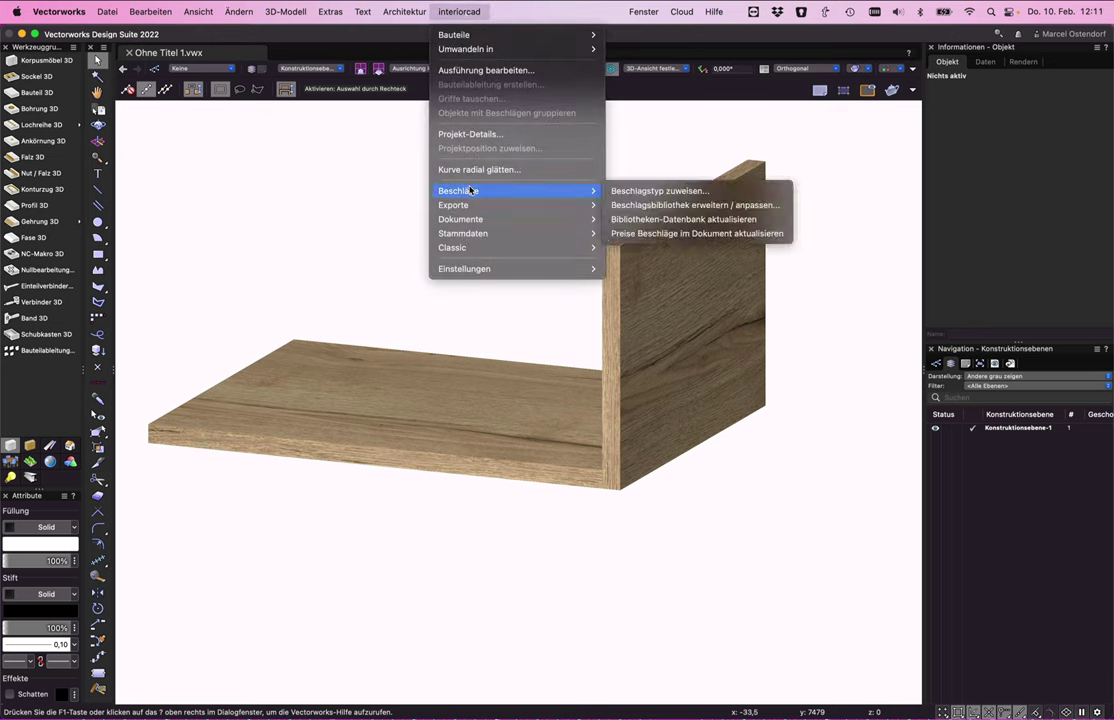
{"action": "left_click", "coordinate": [657, 206]}
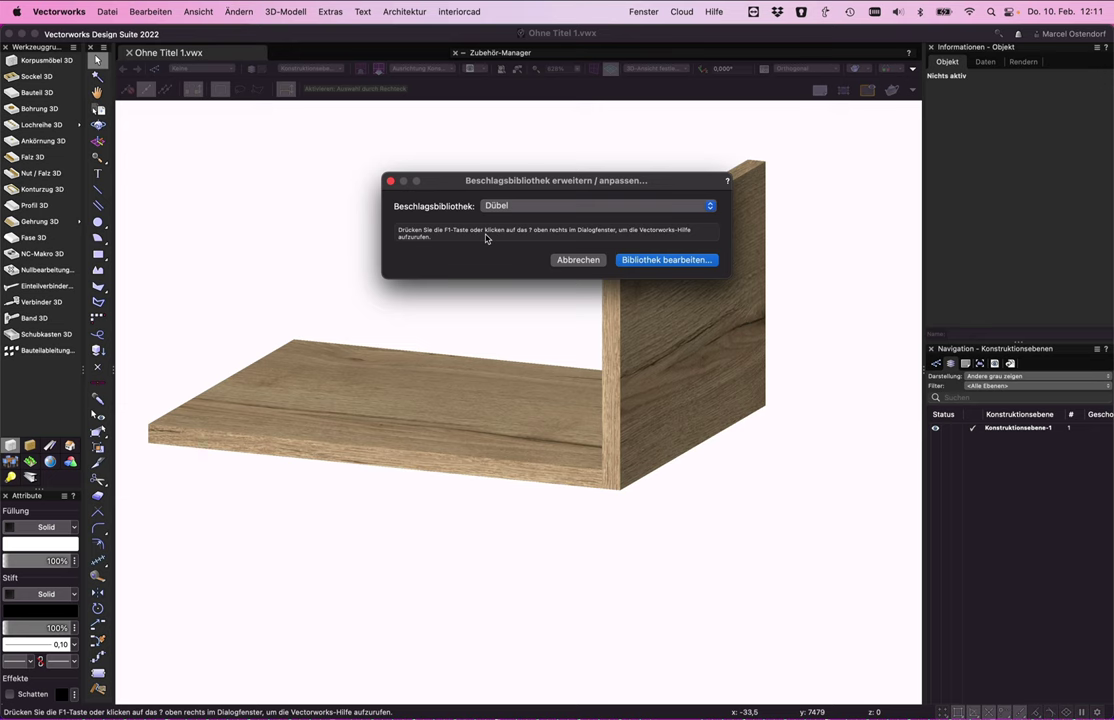
{"action": "left_click", "coordinate": [523, 207]}
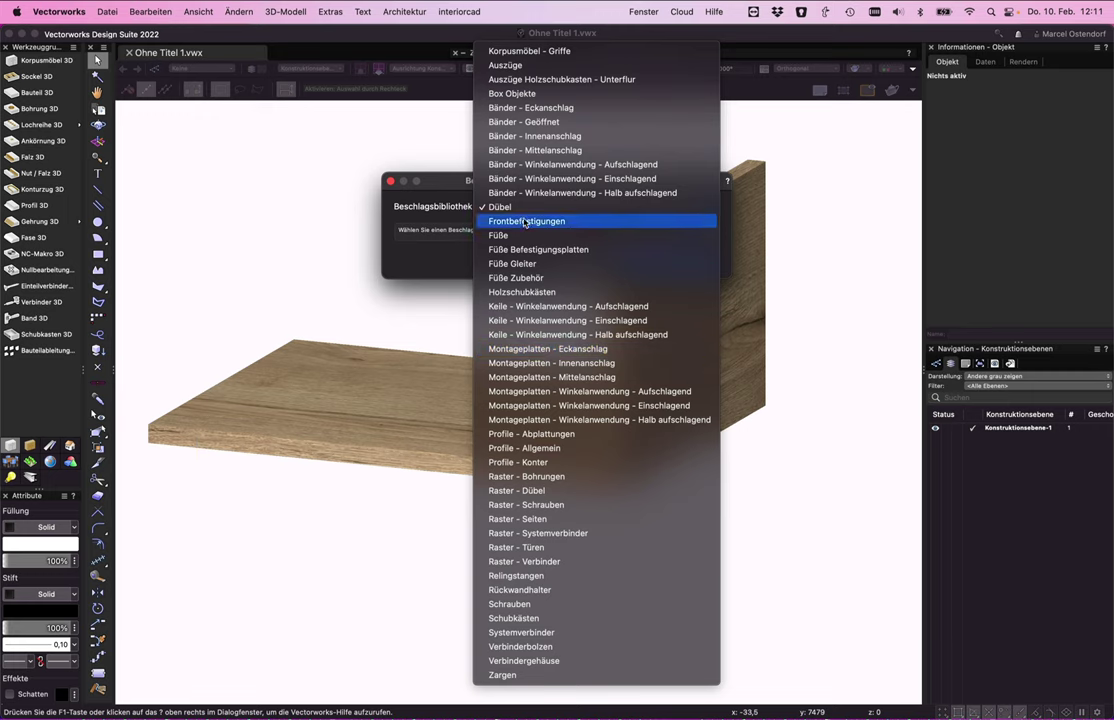
{"action": "left_click", "coordinate": [523, 208]}
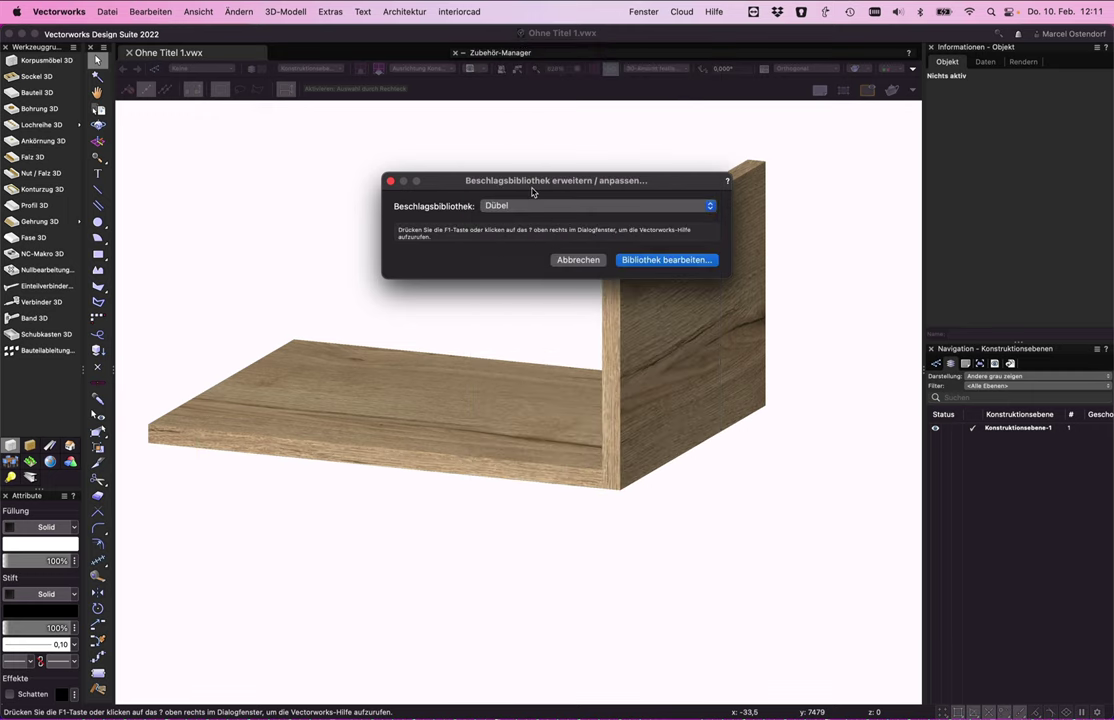
{"action": "left_click", "coordinate": [668, 260]}
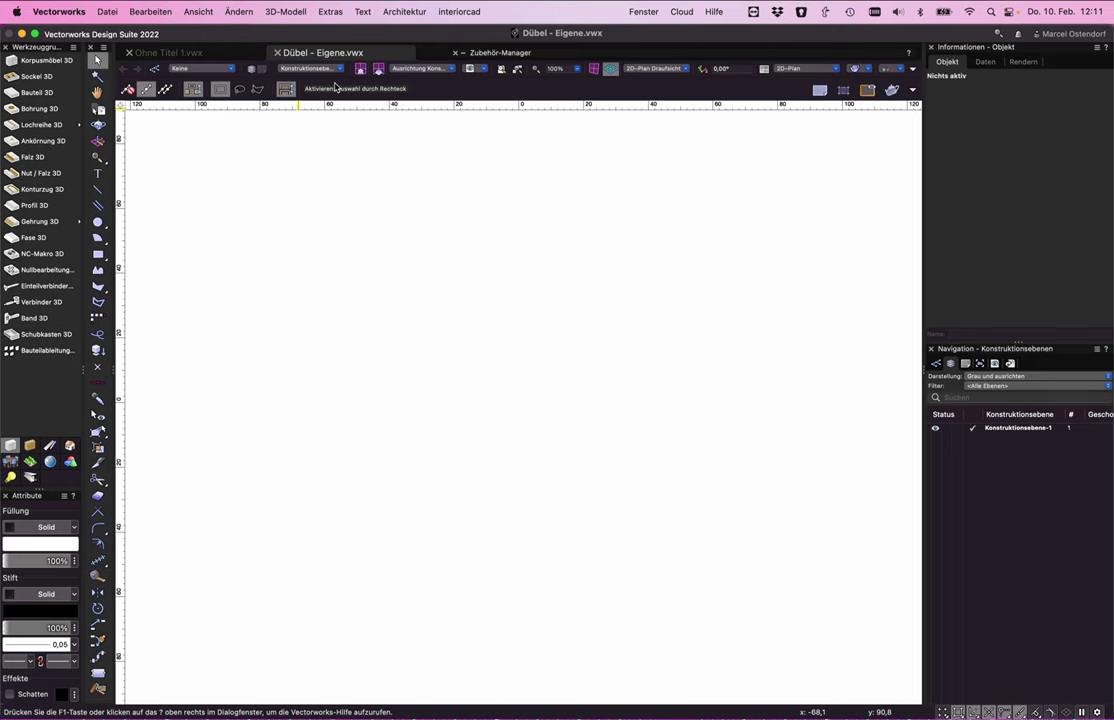
In Dübel - Eigene.vwx, duplicate Beispiel Dübel and name the copy 'Dübel 8x35 BT+1,5mm'.
{"action": "left_click", "coordinate": [501, 53]}
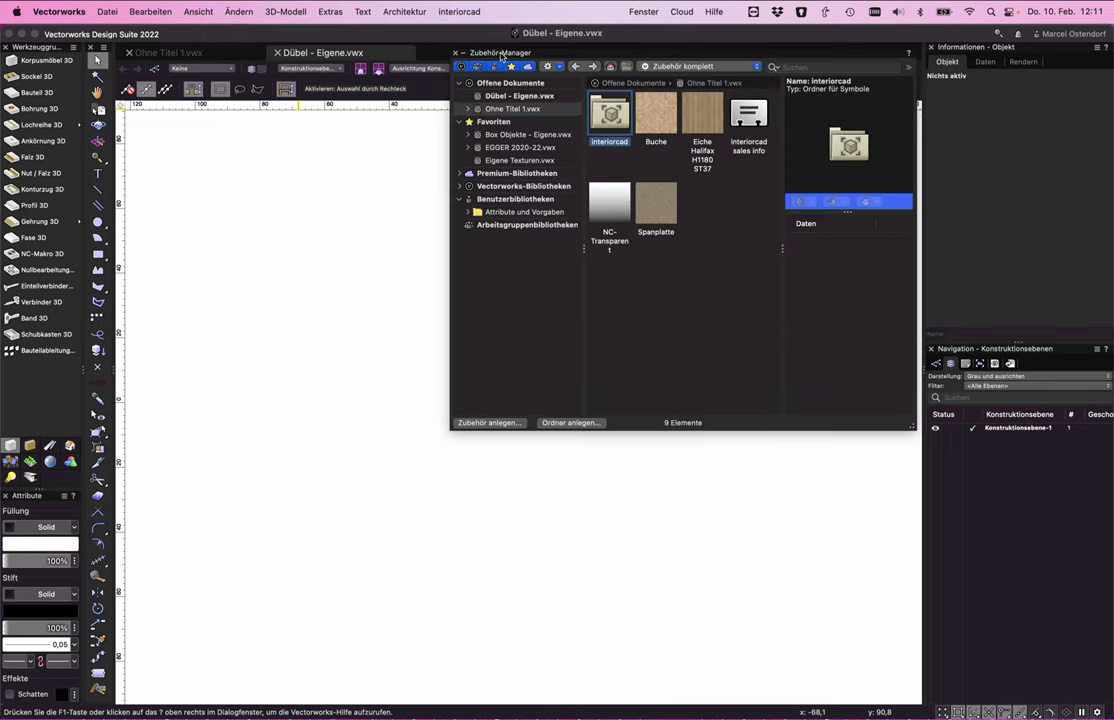
{"action": "left_click", "coordinate": [489, 96]}
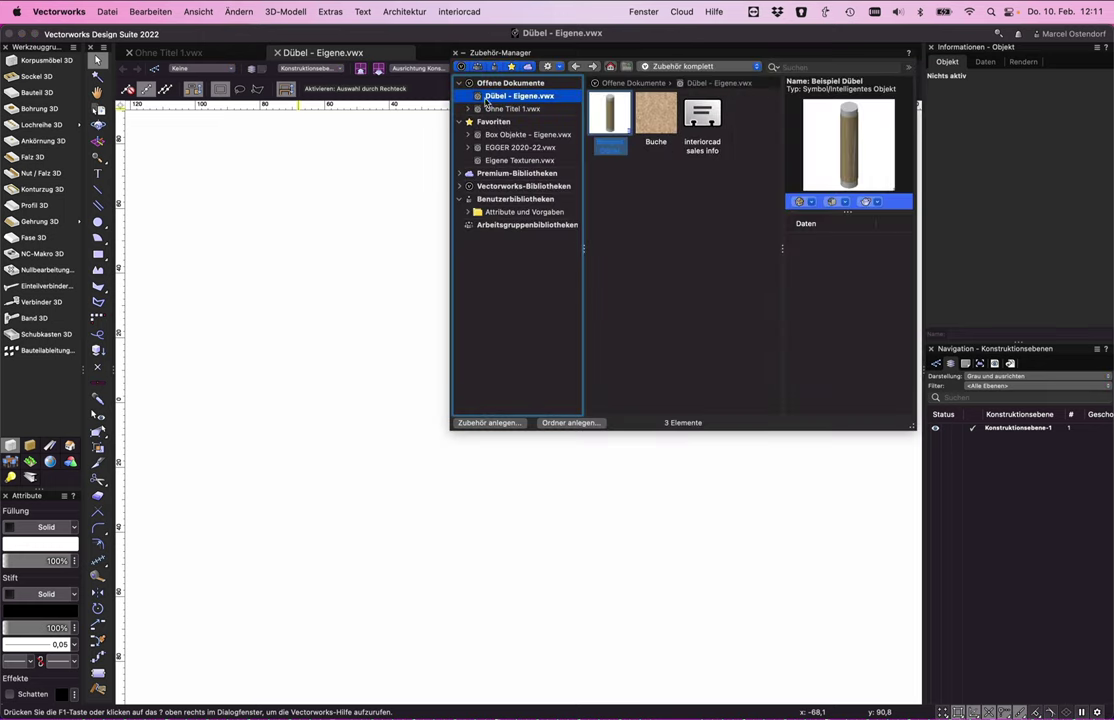
{"action": "right_click", "coordinate": [610, 112]}
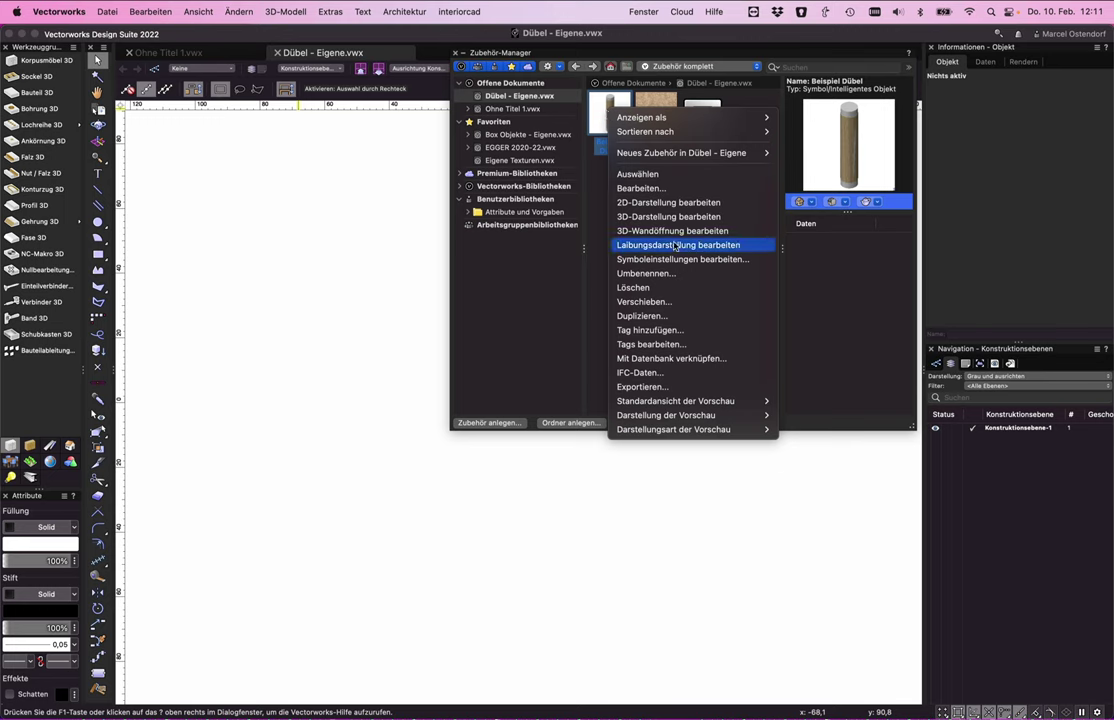
{"action": "left_click", "coordinate": [657, 316]}
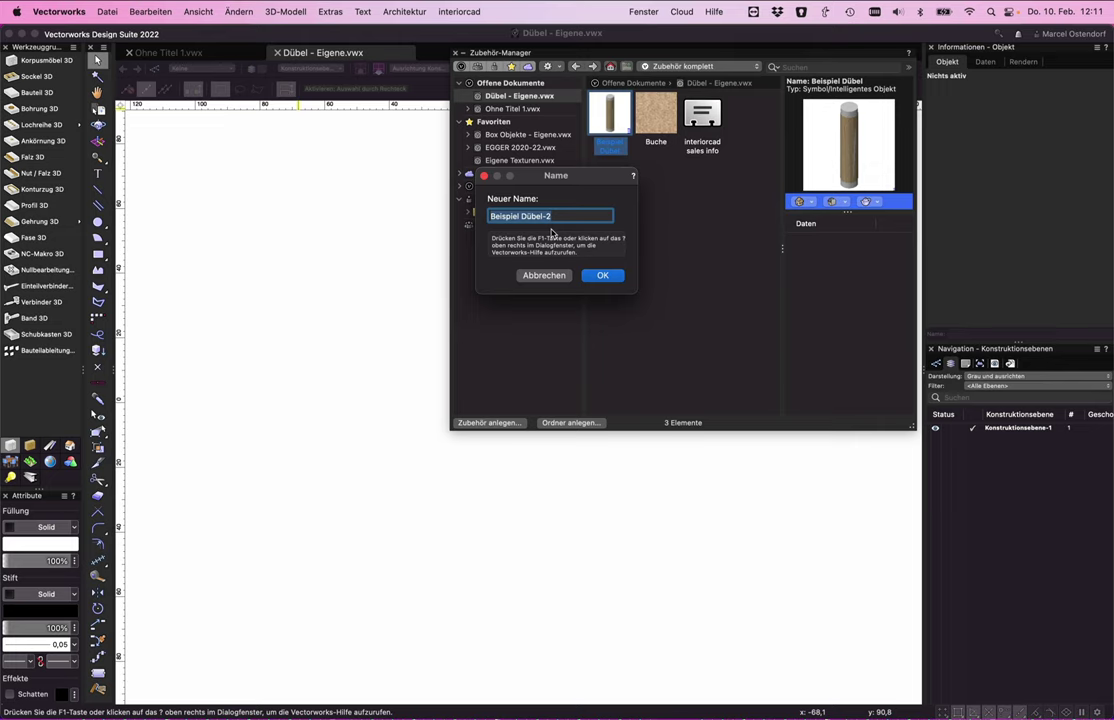
{"action": "type", "text": "Dübel 8x35 BT+1,5mm"}
{"action": "left_click", "coordinate": [602, 276]}
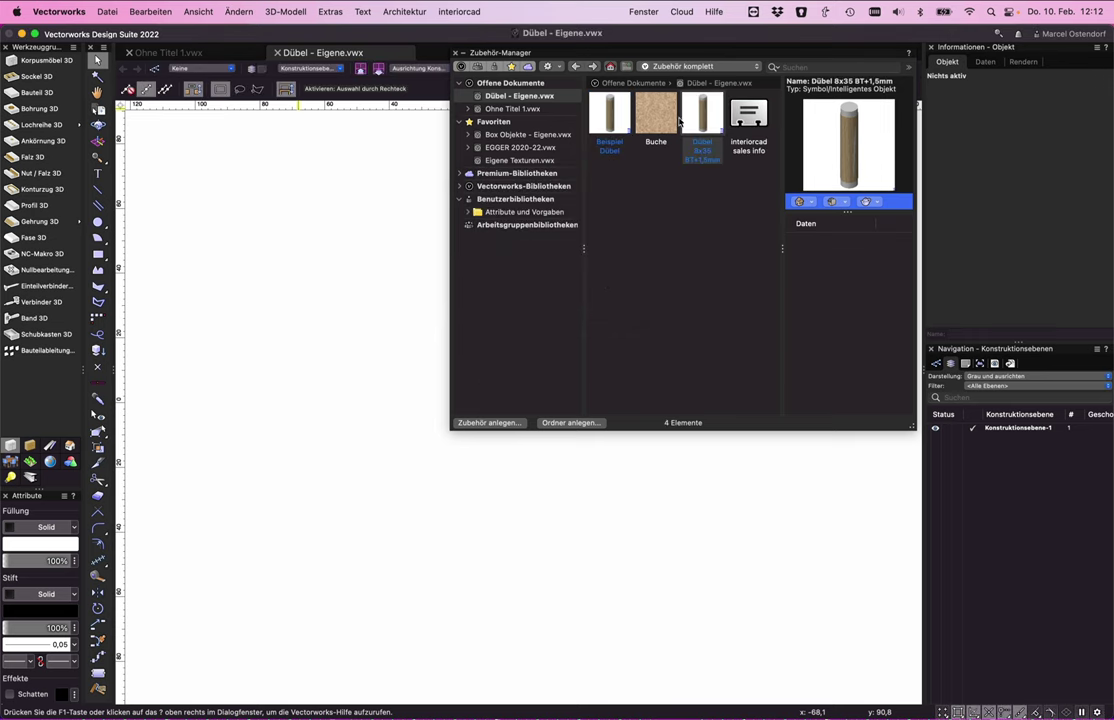
Open the new dowel's 3D geometry for editing and view it from the front (Vorne), zoomed in.
{"action": "right_click", "coordinate": [697, 117]}
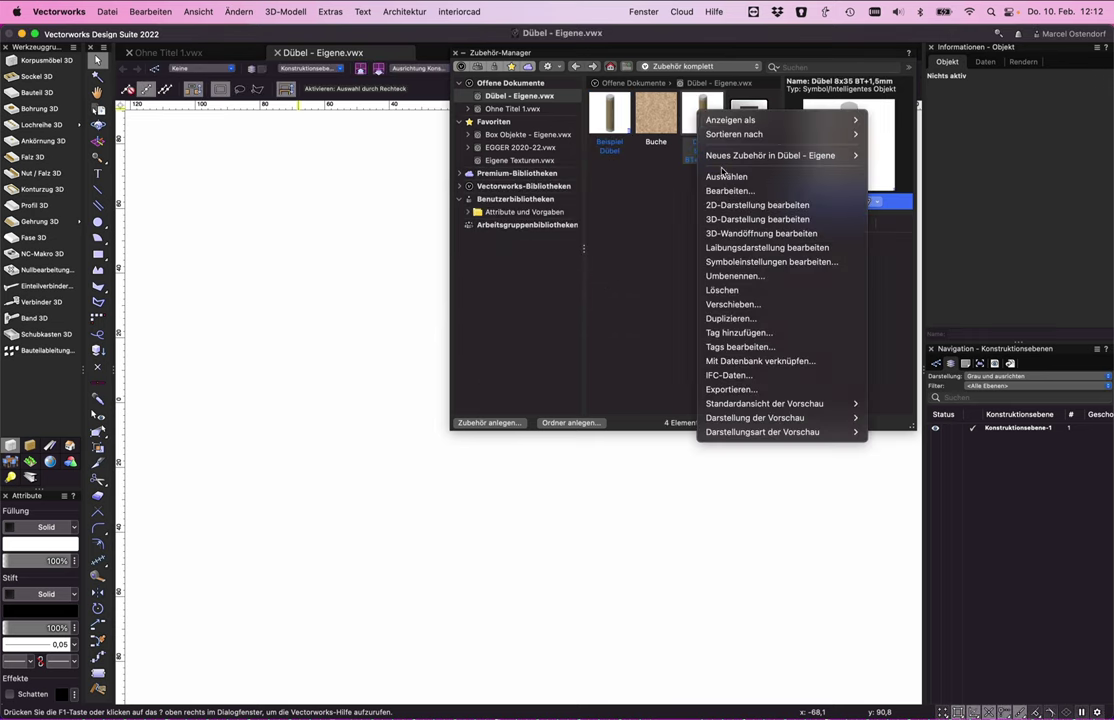
{"action": "left_click", "coordinate": [735, 219]}
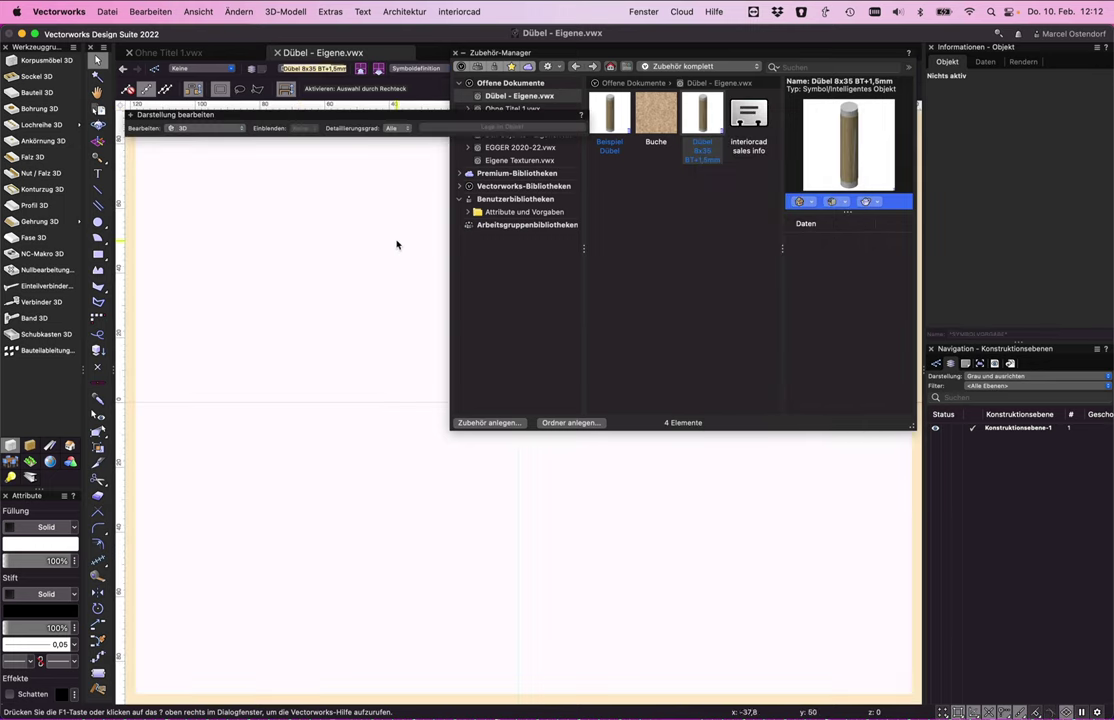
{"action": "key", "text": "shift+c"}
{"action": "left_click_drag", "start_coordinate": [621, 431], "coordinate": [582, 311]}
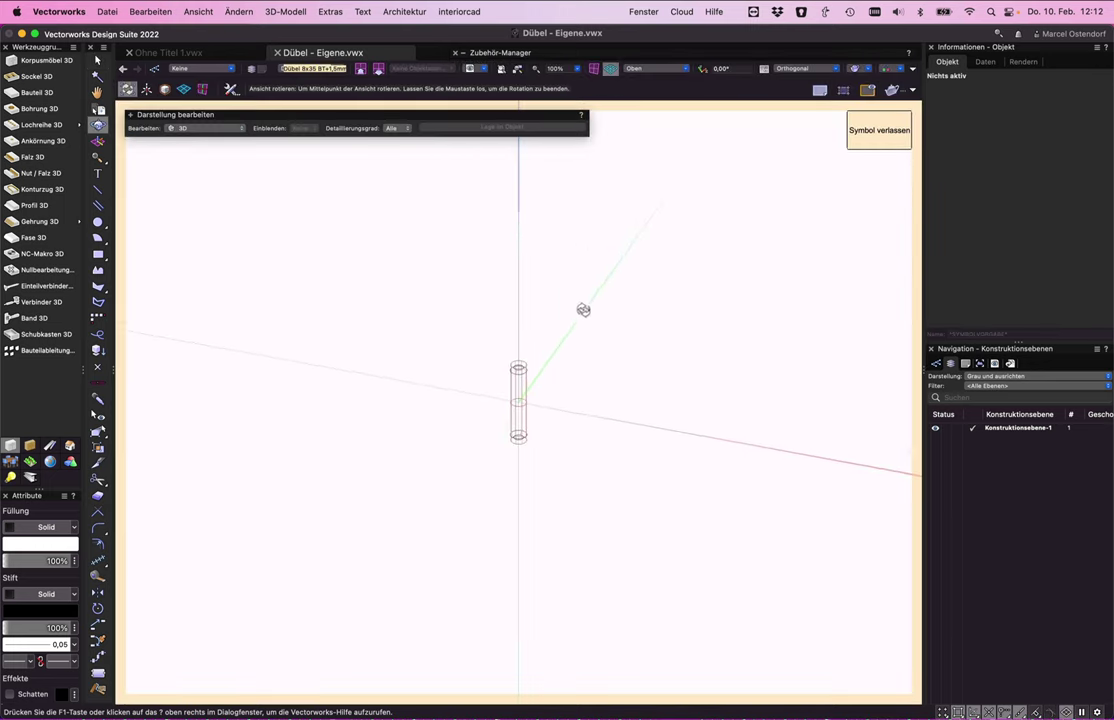
{"action": "left_click", "coordinate": [655, 68]}
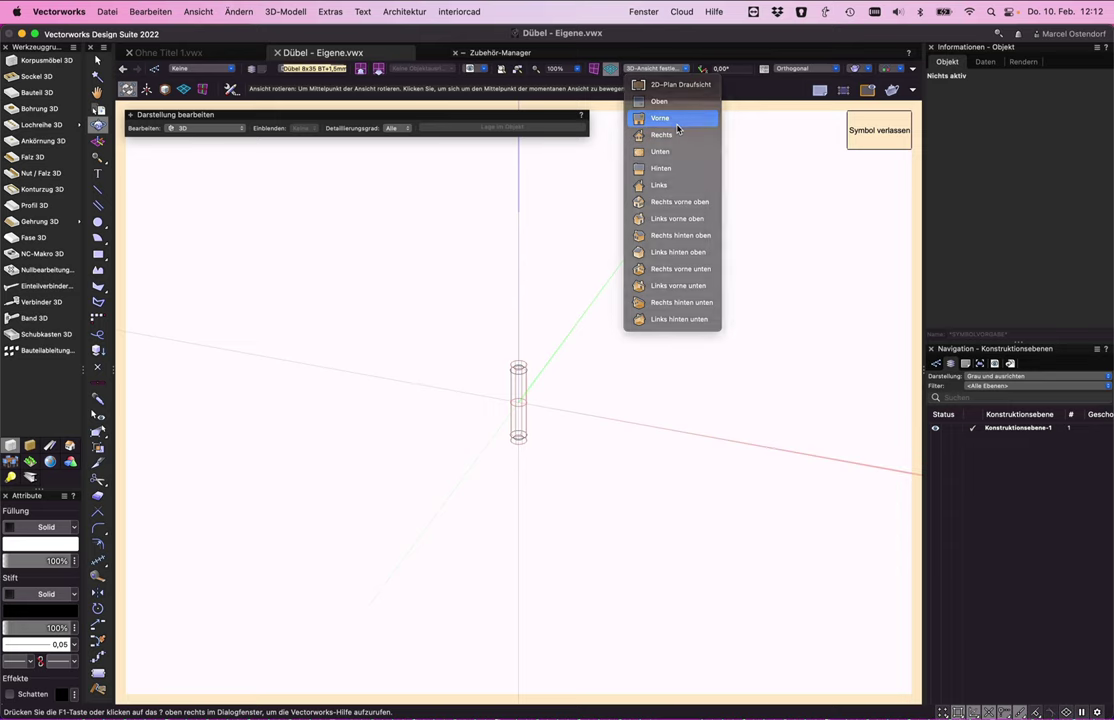
{"action": "left_click", "coordinate": [676, 122]}
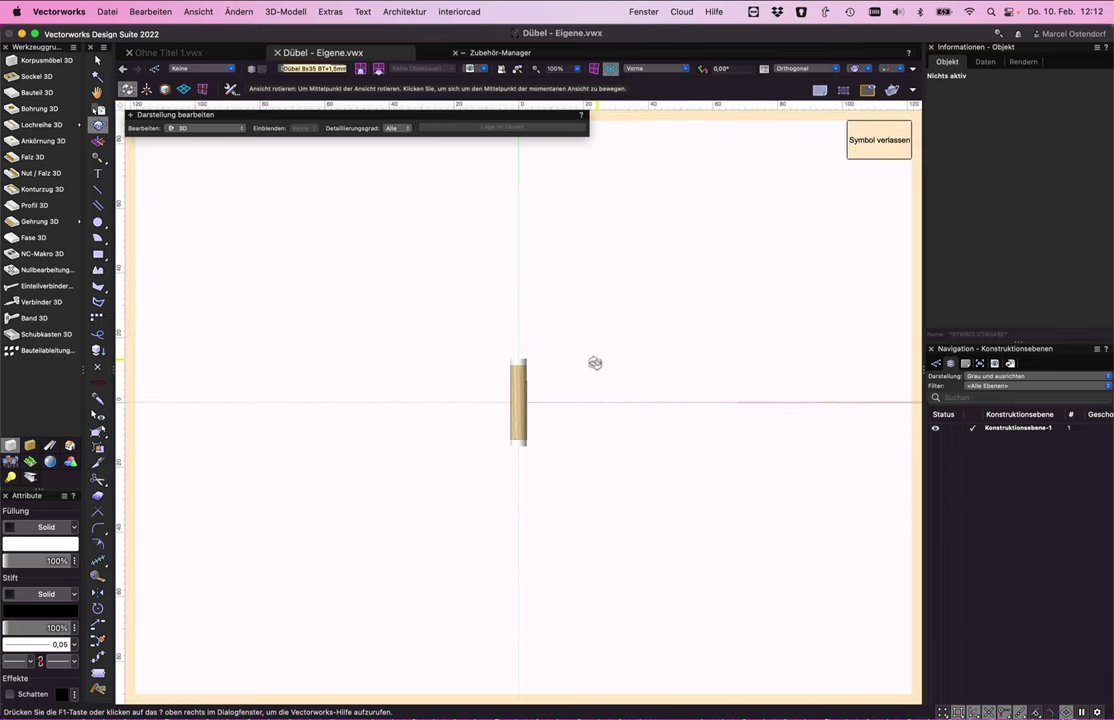
{"action": "scroll", "coordinate": [520, 405], "scroll_direction": "up", "scroll_amount": 3}
{"action": "scroll", "coordinate": [520, 405], "scroll_direction": "up", "scroll_amount": 4}
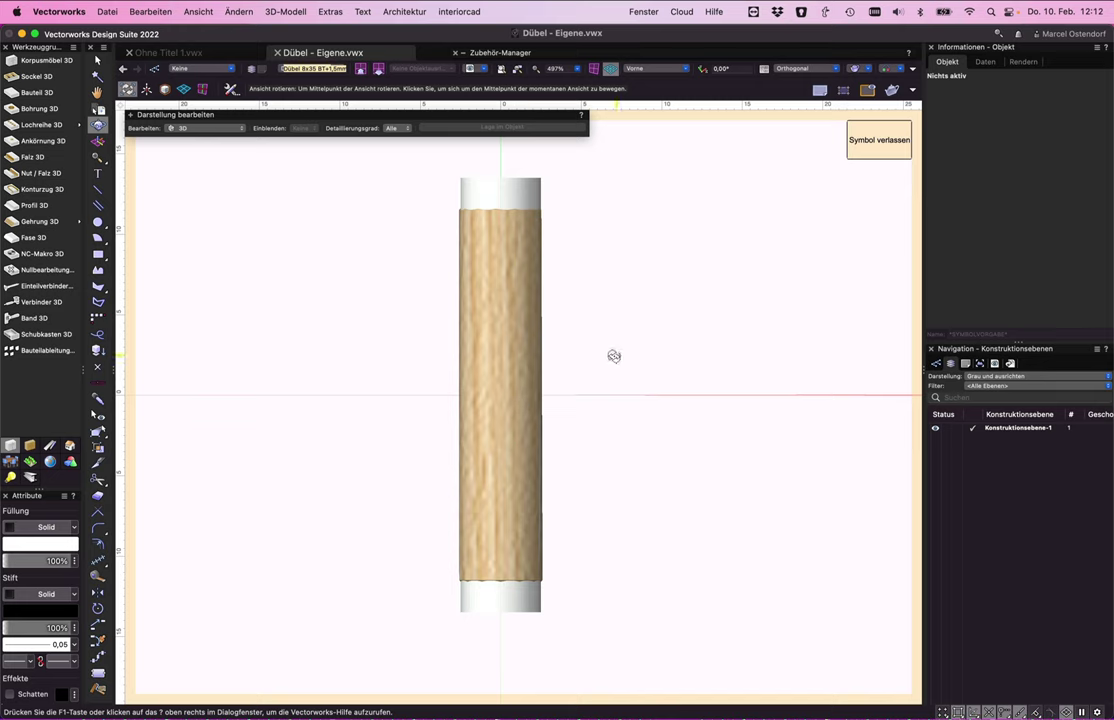
Select the Bohrung 3D drill hole object on the dowel.
{"action": "key", "text": "x"}
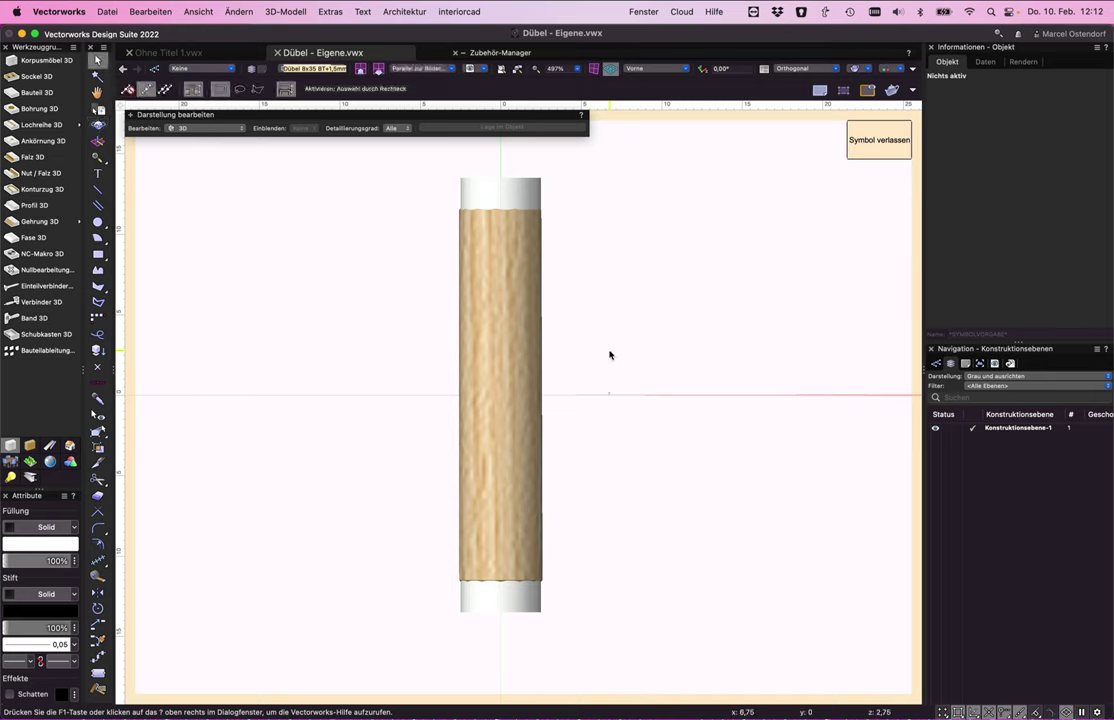
{"action": "left_click", "coordinate": [520, 301]}
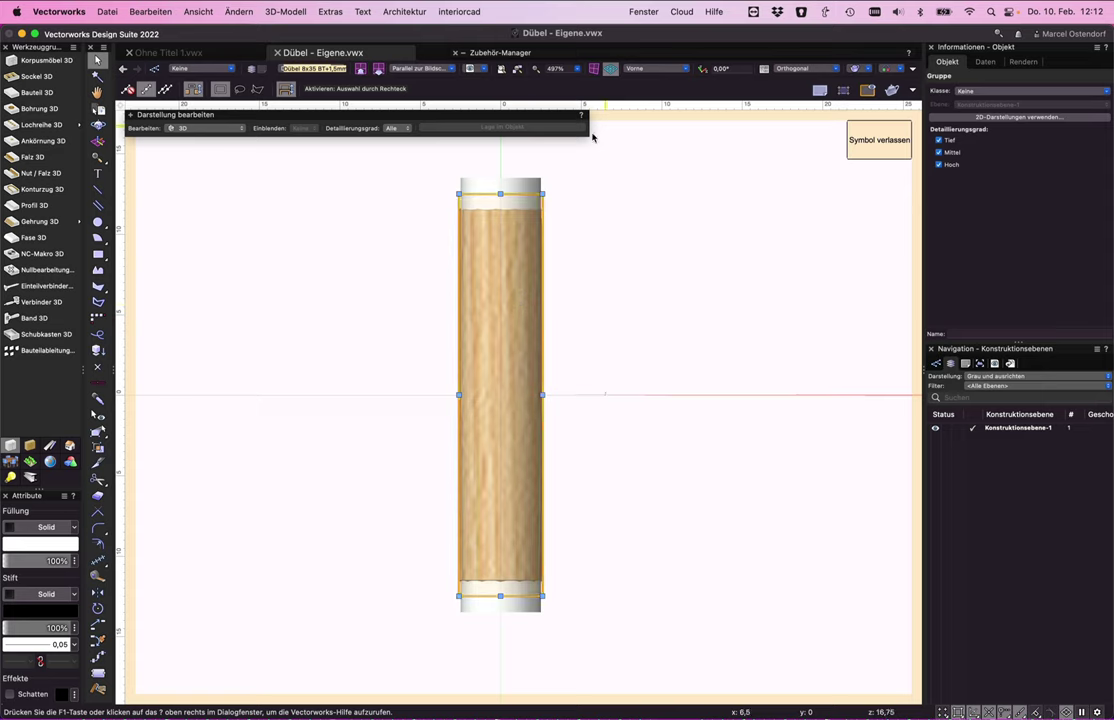
{"action": "left_click", "coordinate": [500, 180]}
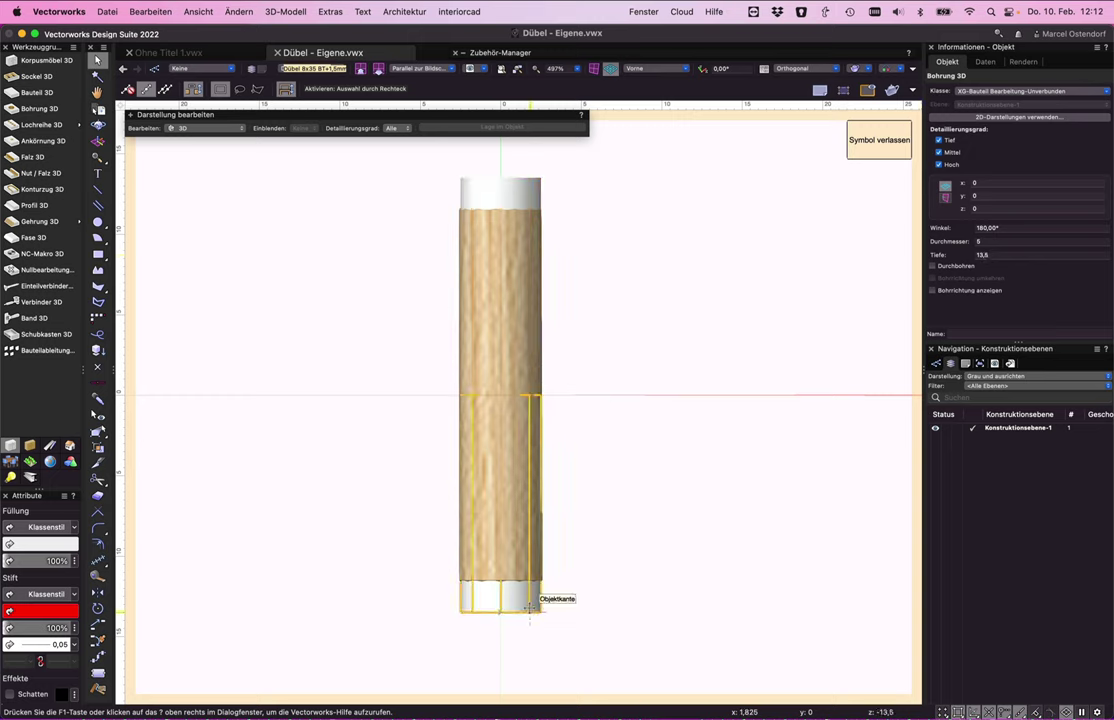
Set the selected Bohrung 3D to diameter 8 and depth 19.
{"action": "left_click", "coordinate": [985, 241]}
{"action": "type", "text": "8"}
{"action": "key", "text": "Tab"}
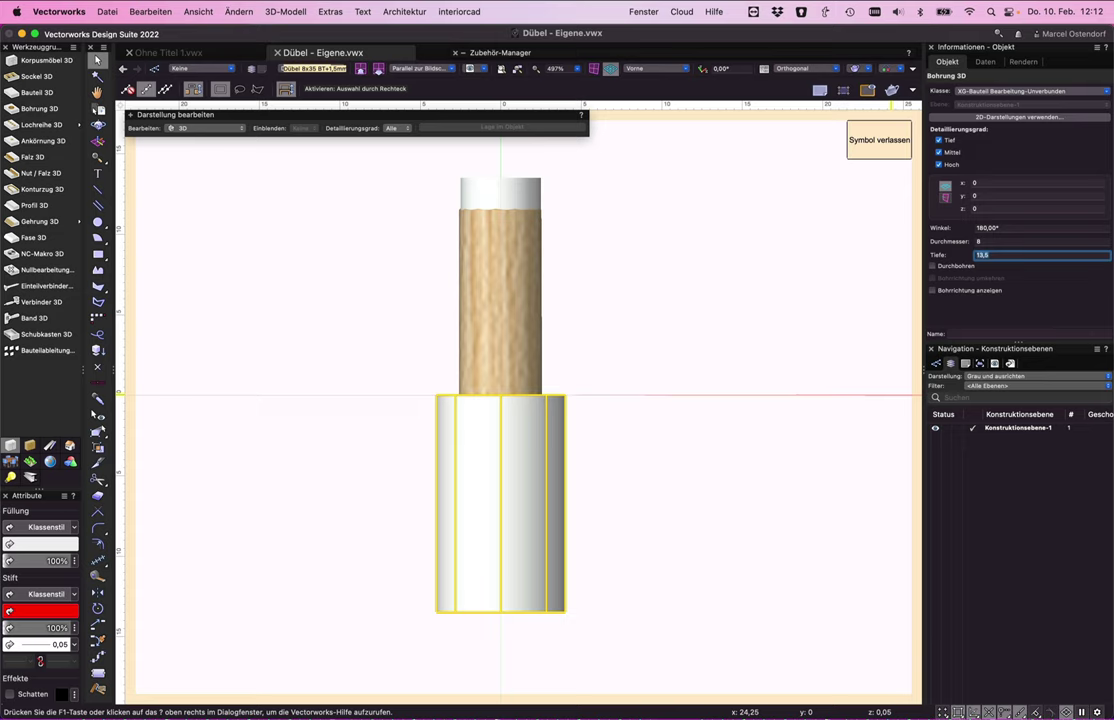
{"action": "type", "text": "35"}
{"action": "type", "text": ",5"}
{"action": "key", "text": "Return"}
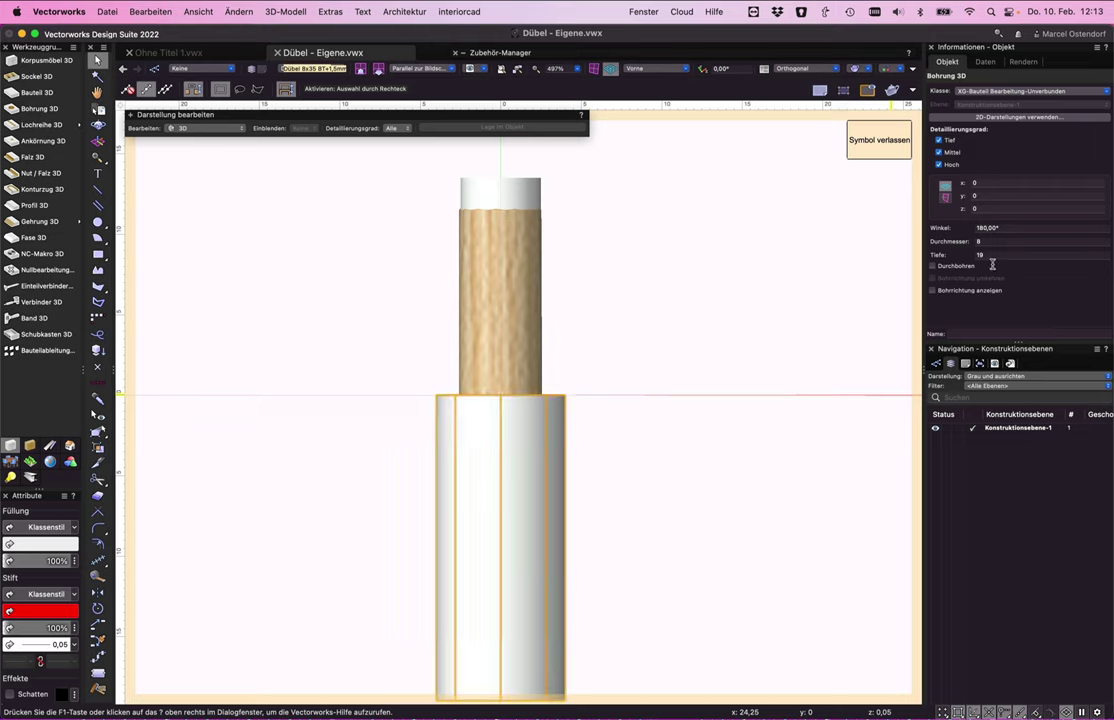
Give the drill hole at the dowel's upper end diameter 8 and depth 19, then deselect.
{"action": "left_click", "coordinate": [481, 189]}
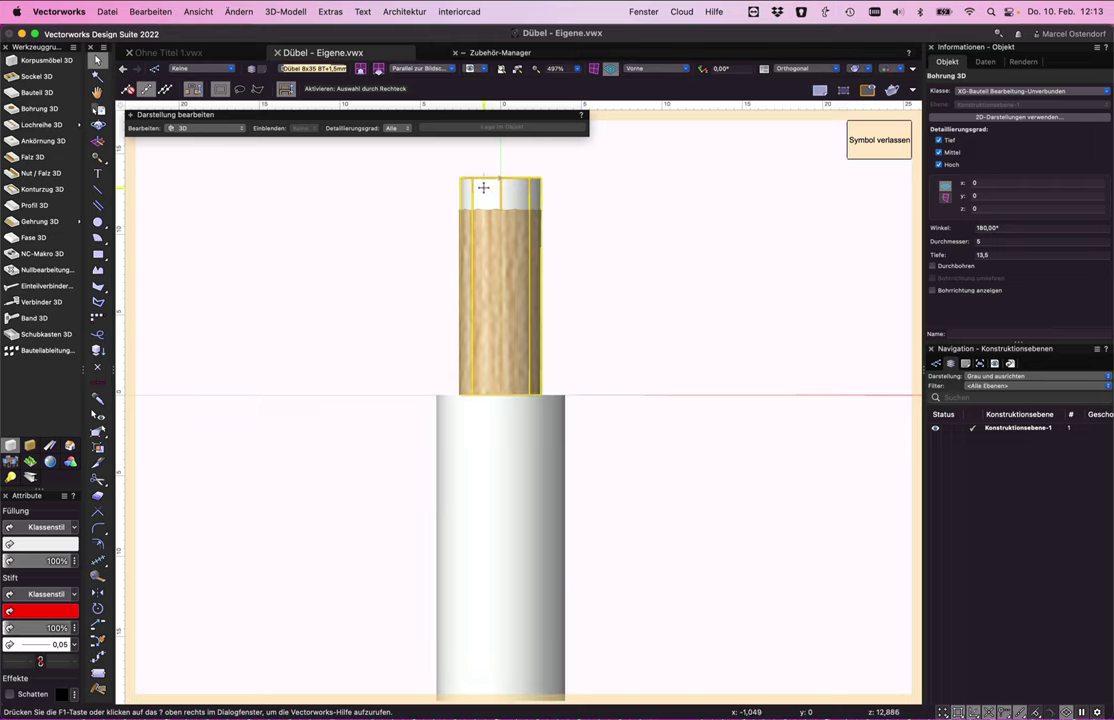
{"action": "left_click", "coordinate": [1000, 241]}
{"action": "type", "text": "6"}
{"action": "key", "text": "Tab"}
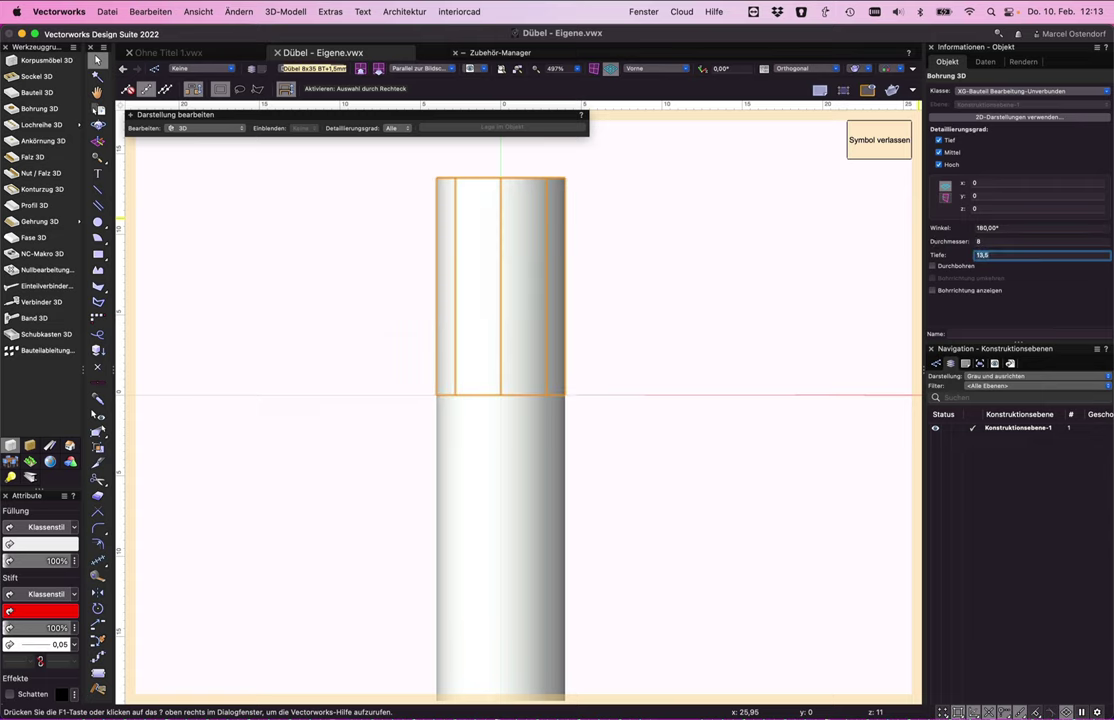
{"action": "type", "text": "19"}
{"action": "key", "text": "Return"}
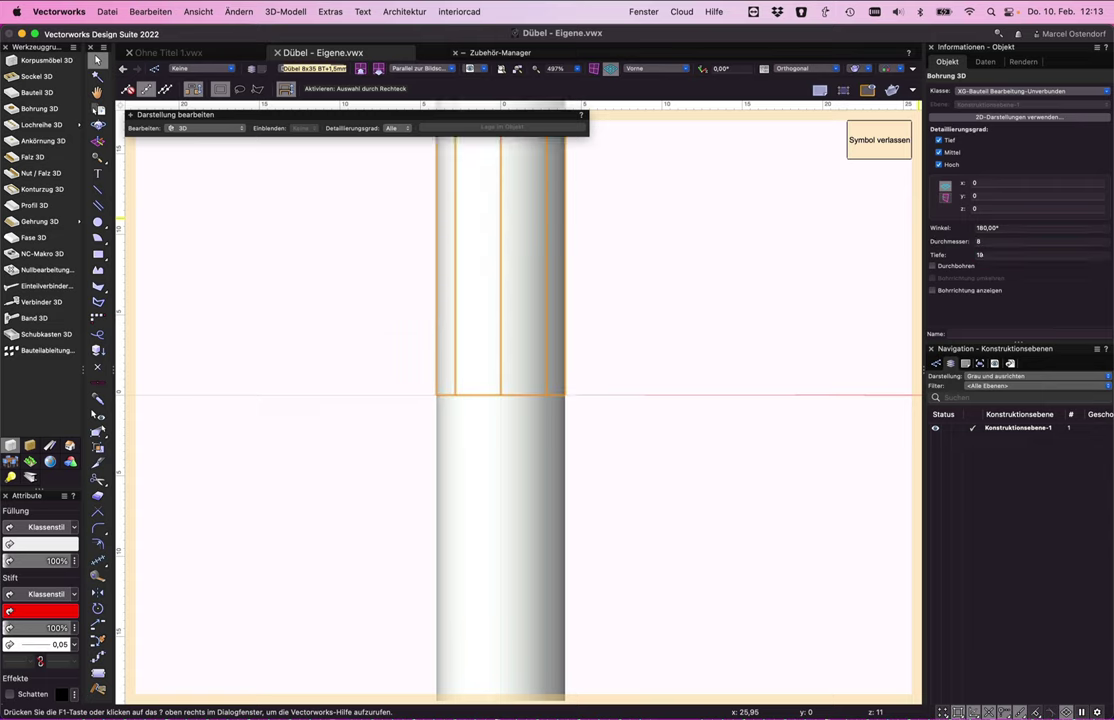
{"action": "left_click", "coordinate": [766, 275]}
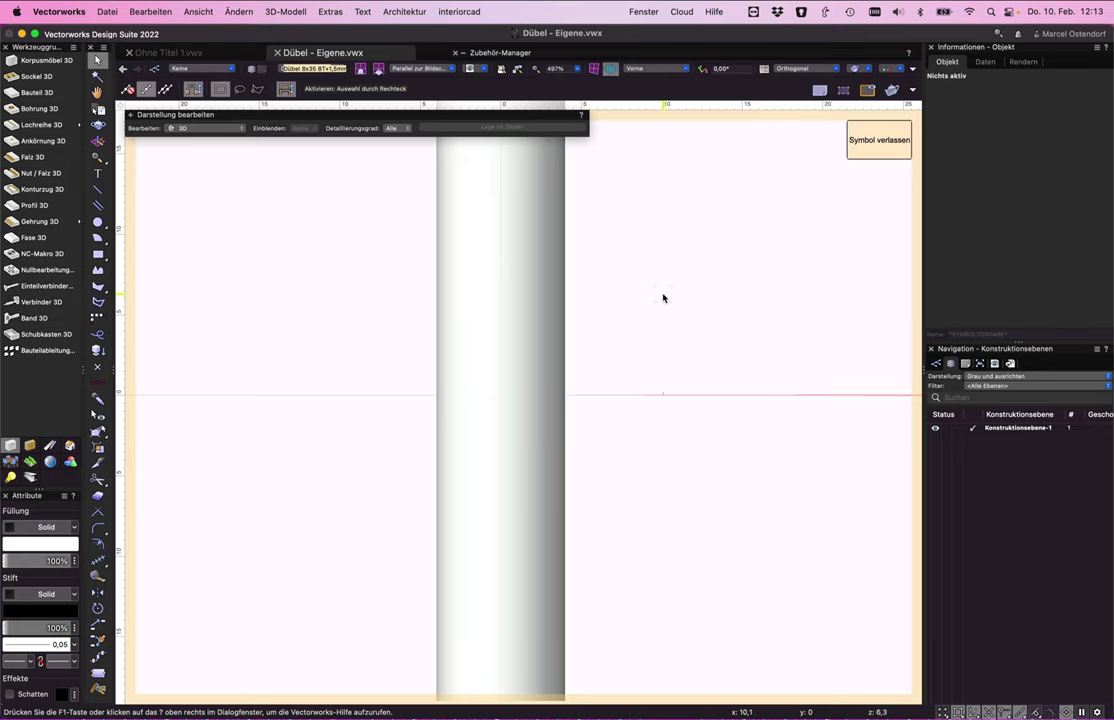
Zoom out and enter the dowel group to show the 3D-Fase body properties.
{"action": "scroll", "coordinate": [662, 297], "scroll_direction": "down", "scroll_amount": 3}
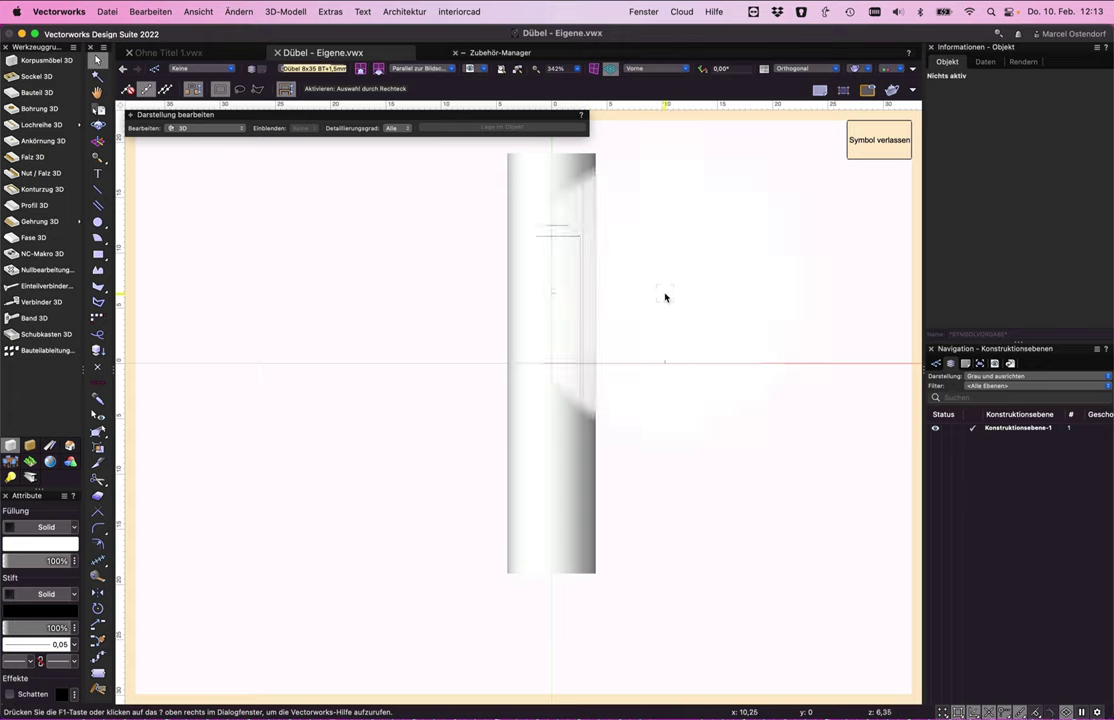
{"action": "double_click", "coordinate": [576, 236]}
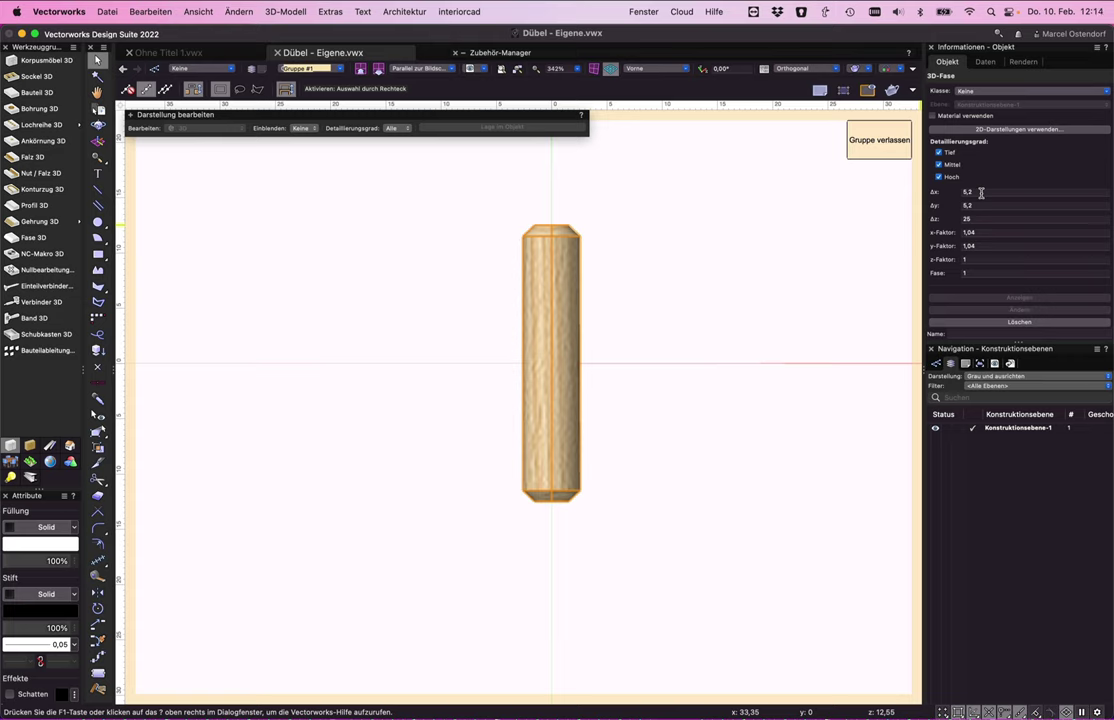
Set the 3D-Fase body to Δx 8,2, Δy 8,2 and Δz 35.
{"action": "double_click", "coordinate": [981, 192]}
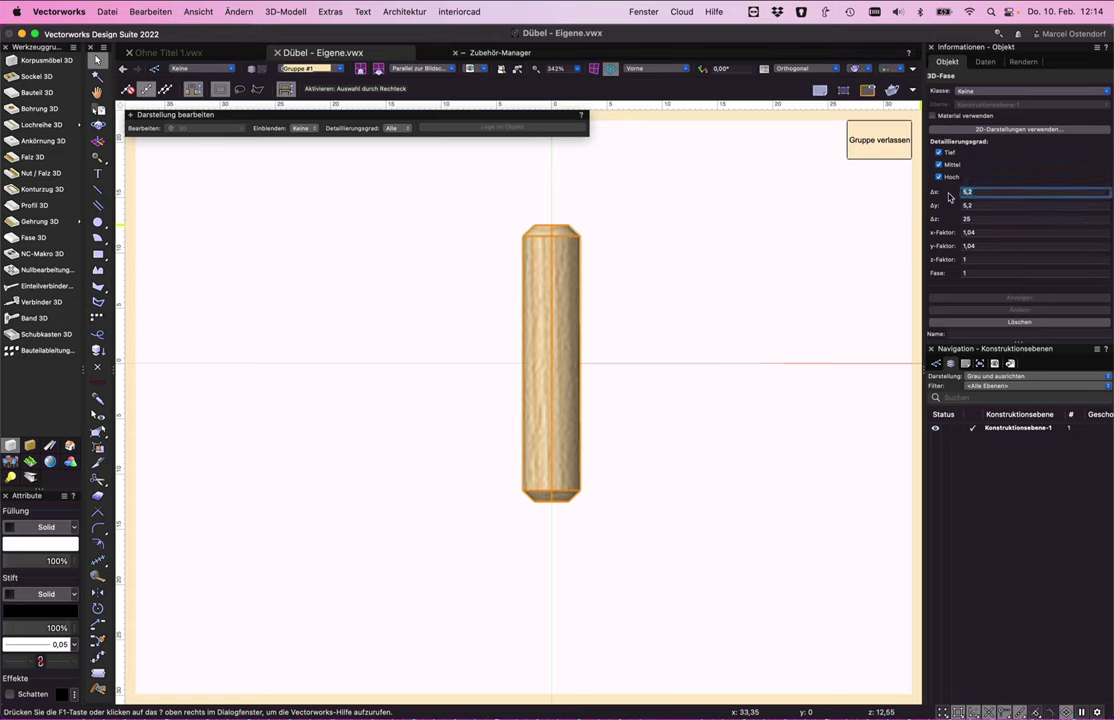
{"action": "type", "text": "4,2"}
{"action": "key", "text": "Tab"}
{"action": "type", "text": "8,3"}
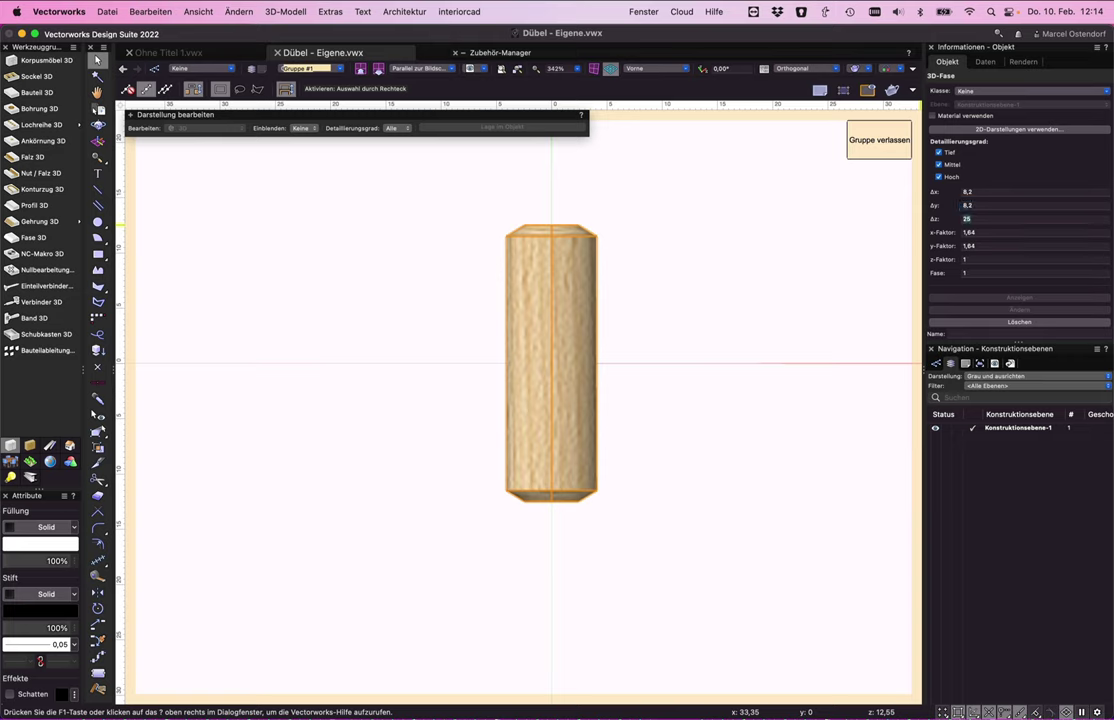
{"action": "key", "text": "Tab"}
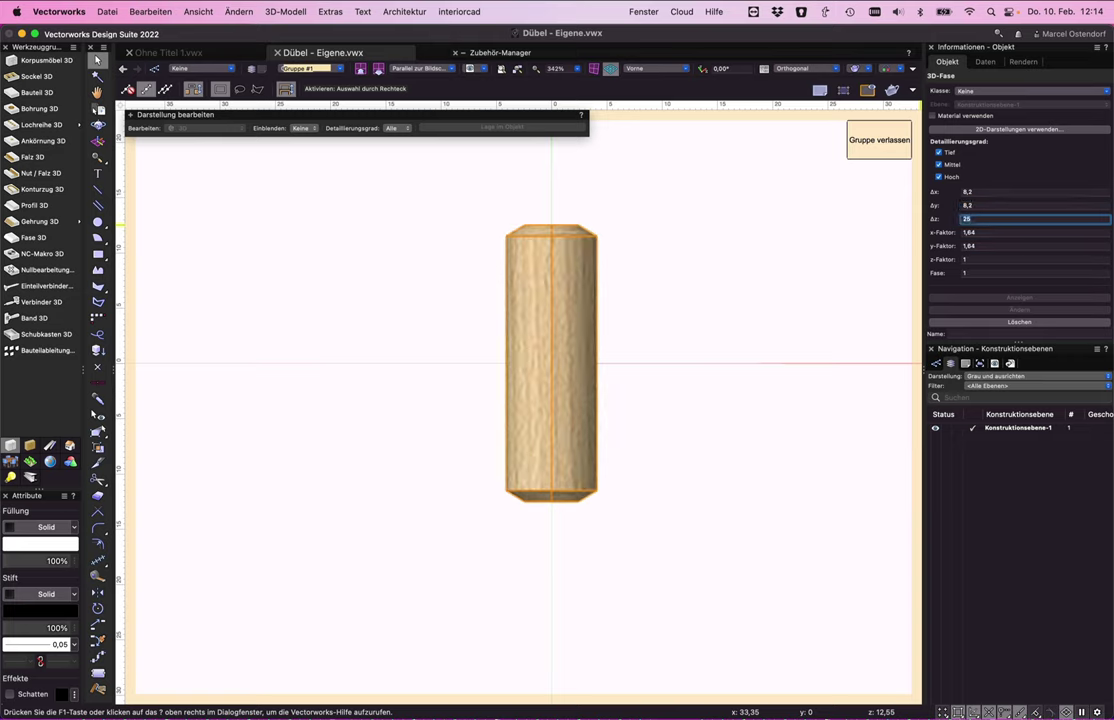
{"action": "type", "text": "35"}
{"action": "key", "text": "Return"}
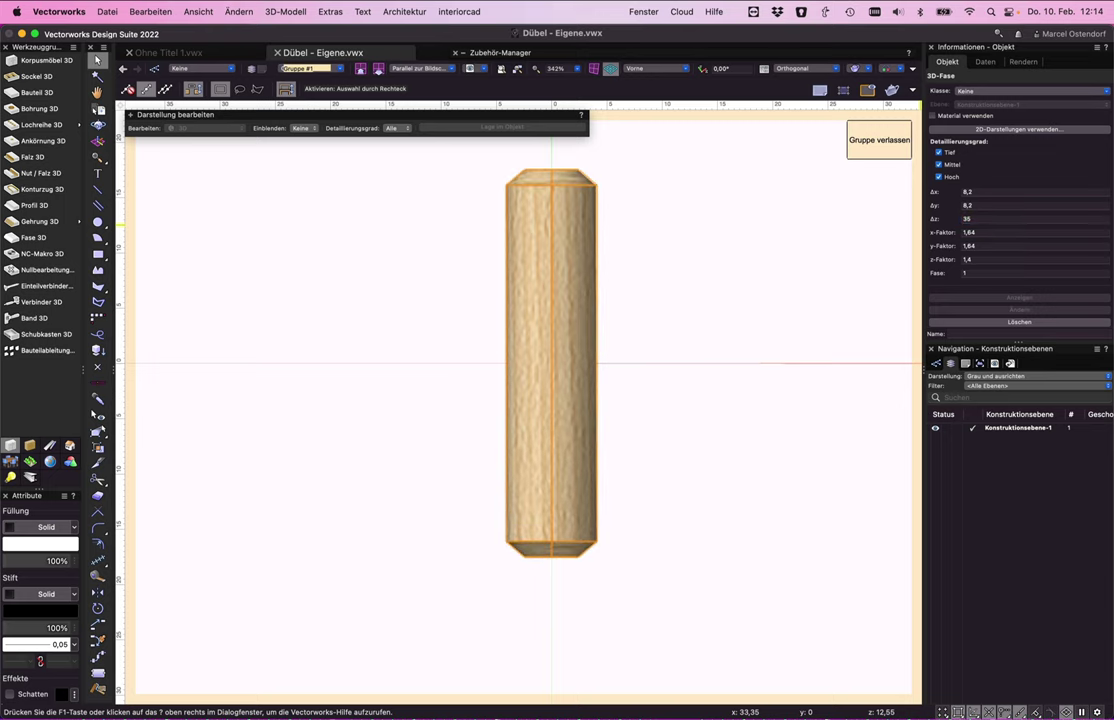
Leave the group and show the dowel's sales data in the Daten tab.
{"action": "left_click", "coordinate": [871, 148]}
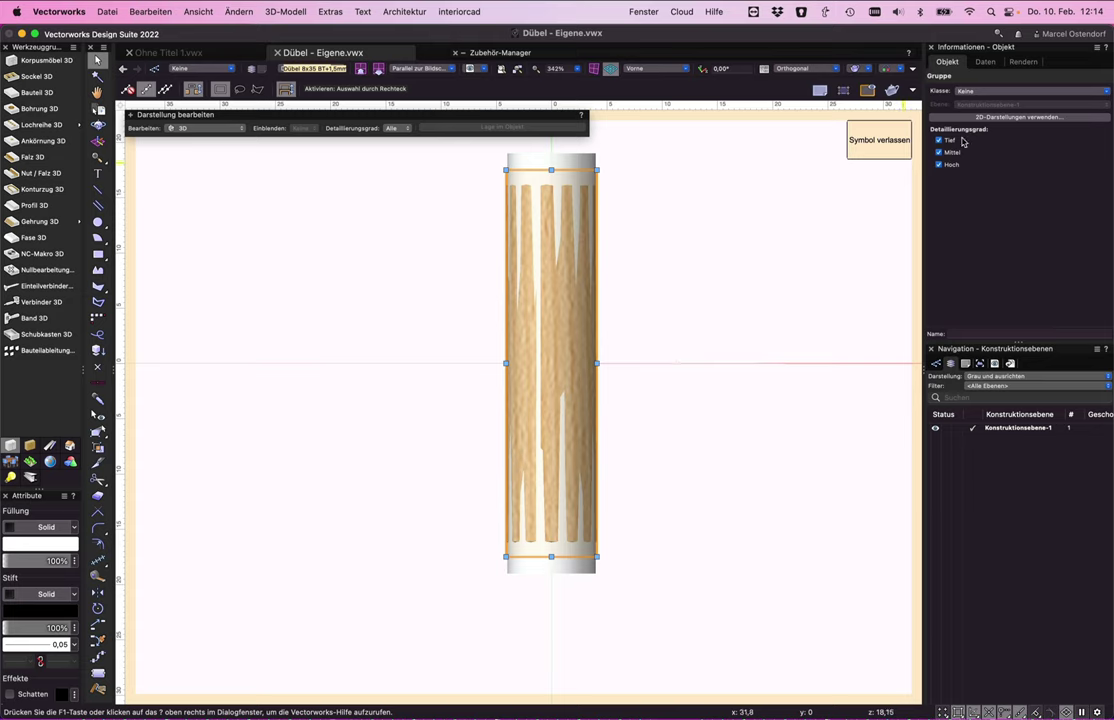
{"action": "left_click", "coordinate": [985, 62]}
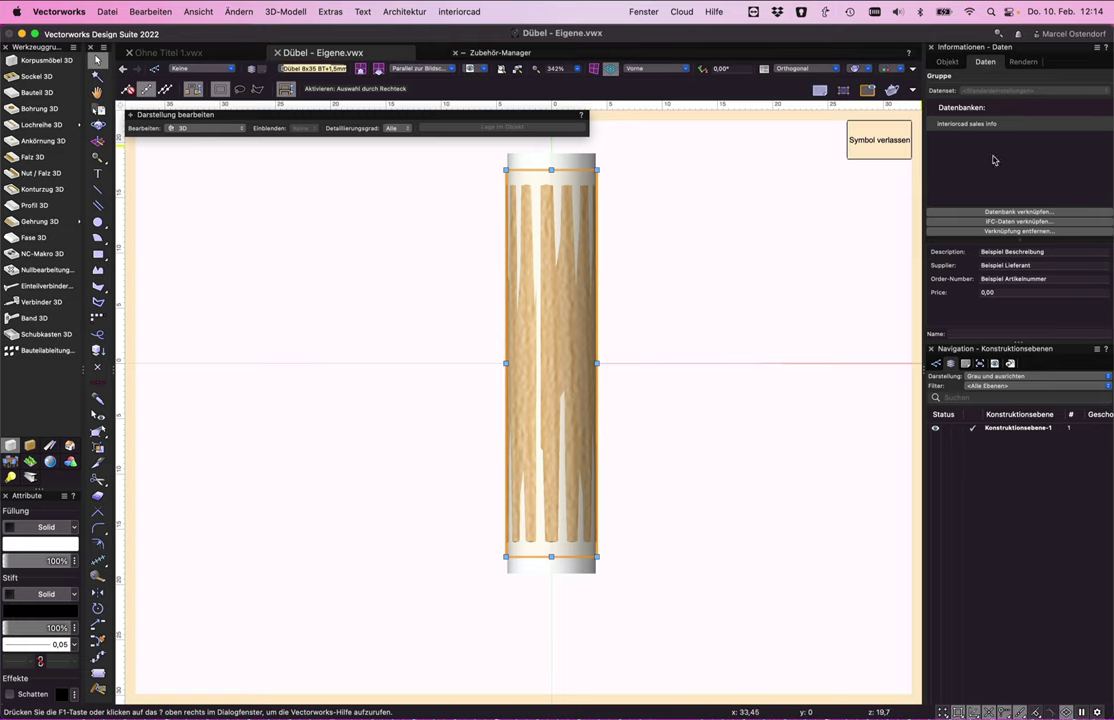
Enter description 'Dübel 8x35', supplier Lager, the article order number and price 0,04.
{"action": "left_click", "coordinate": [1005, 251]}
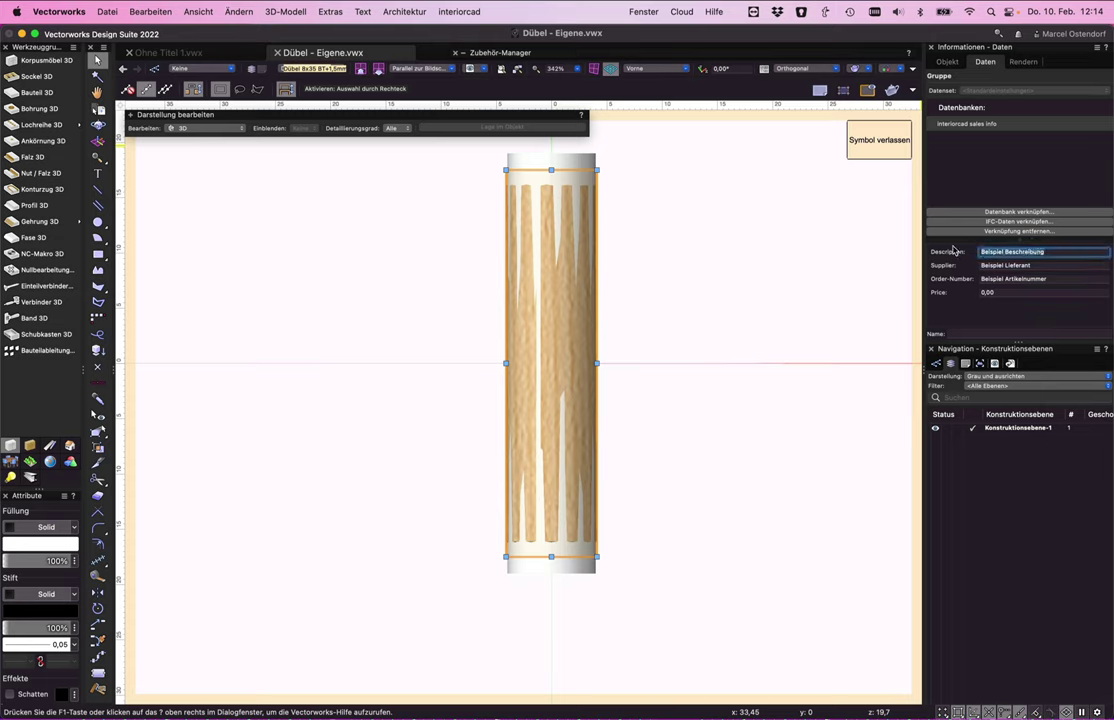
{"action": "type", "text": "Dübel 8x35"}
{"action": "key", "text": "Tab"}
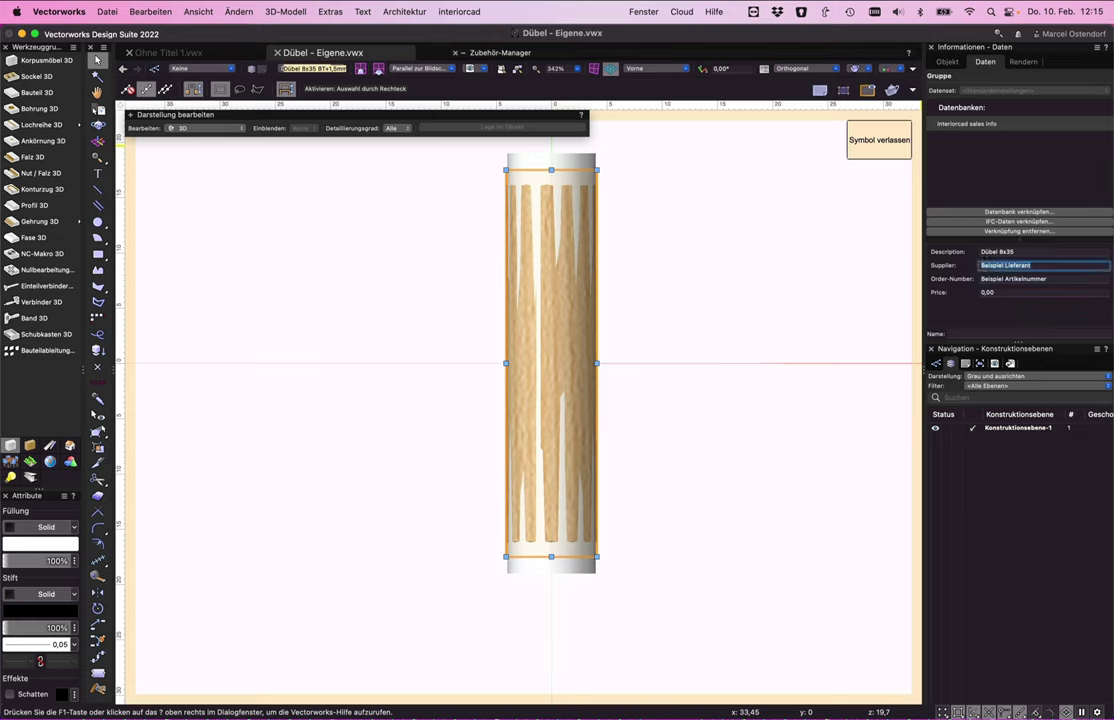
{"action": "type", "text": "Lager"}
{"action": "key", "text": "Tab"}
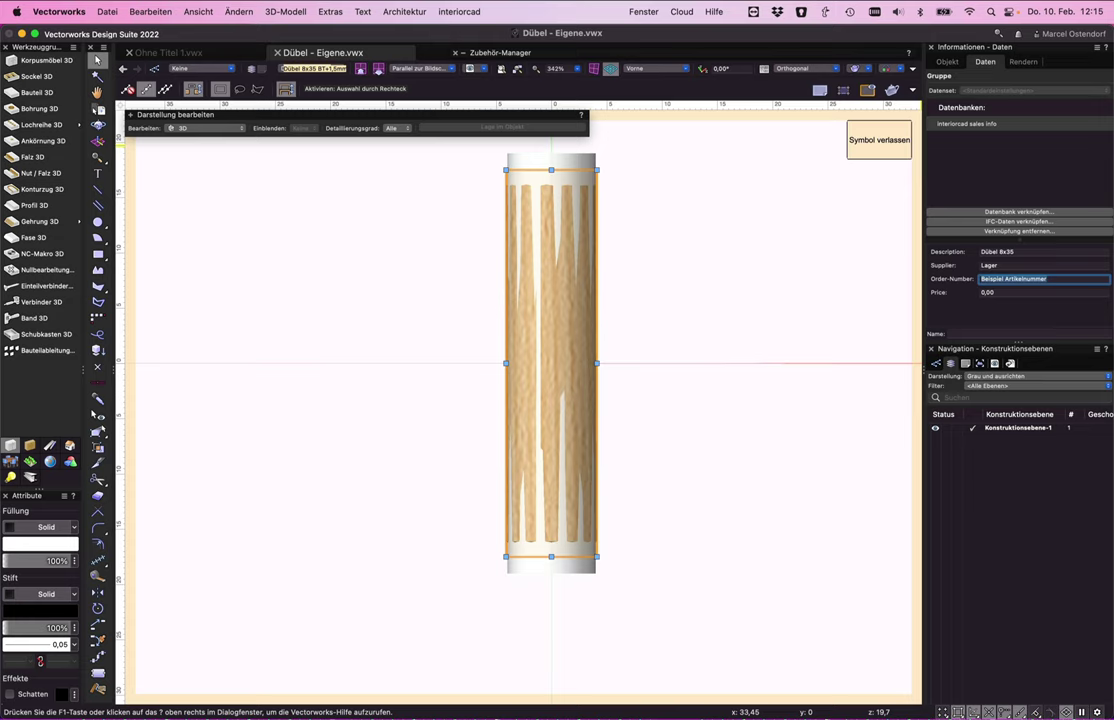
{"action": "type", "text": "BU-3"}
{"action": "type", "text": "x35"}
{"action": "type", "text": "mm"}
{"action": "key", "text": "Tab"}
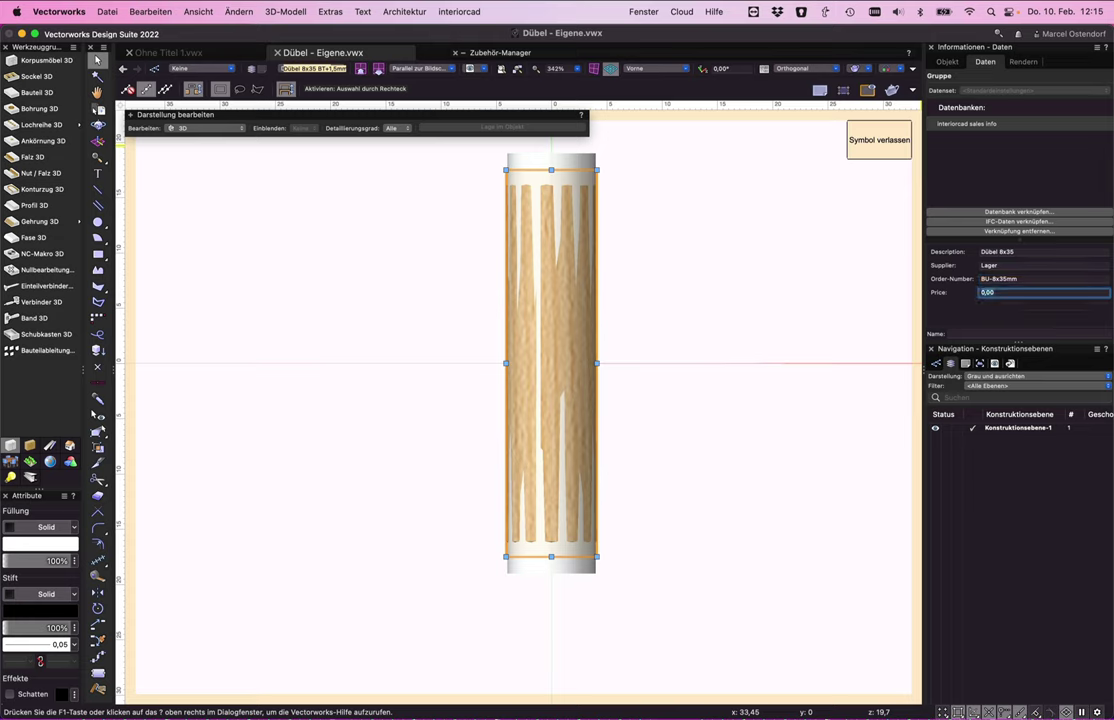
{"action": "type", "text": "0,0"}
{"action": "key", "text": "Return"}
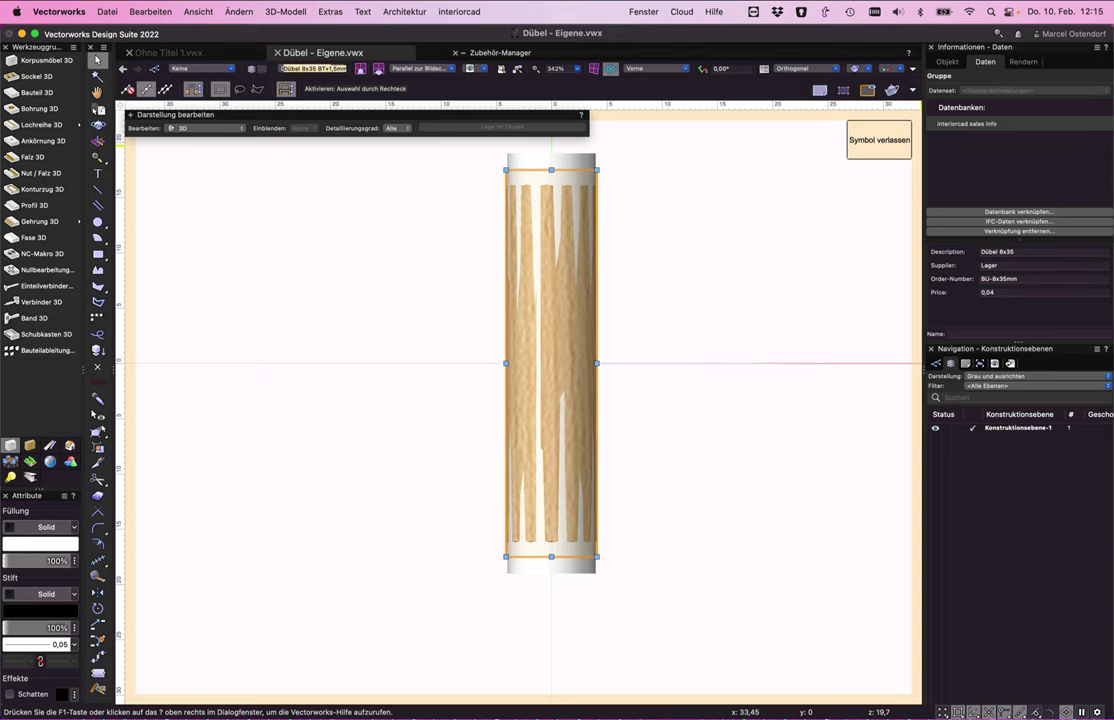
Exit the dowel symbol, save Dübel - Eigene.vwx and close that document.
{"action": "left_click", "coordinate": [862, 139]}
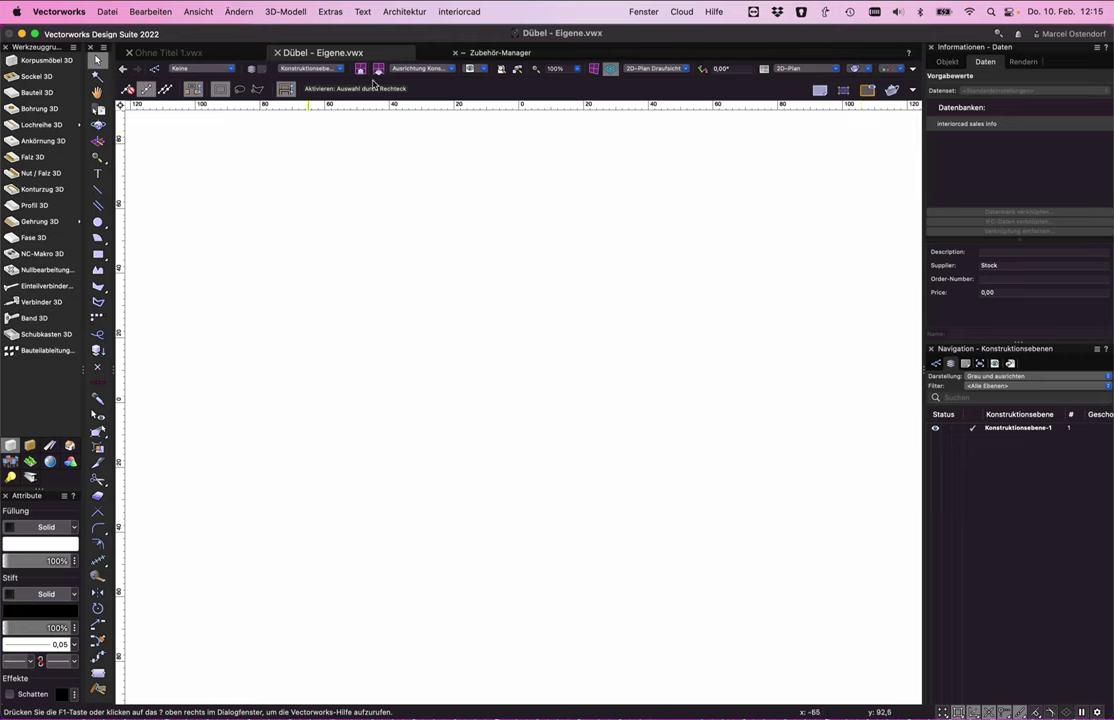
{"action": "left_click", "coordinate": [105, 12]}
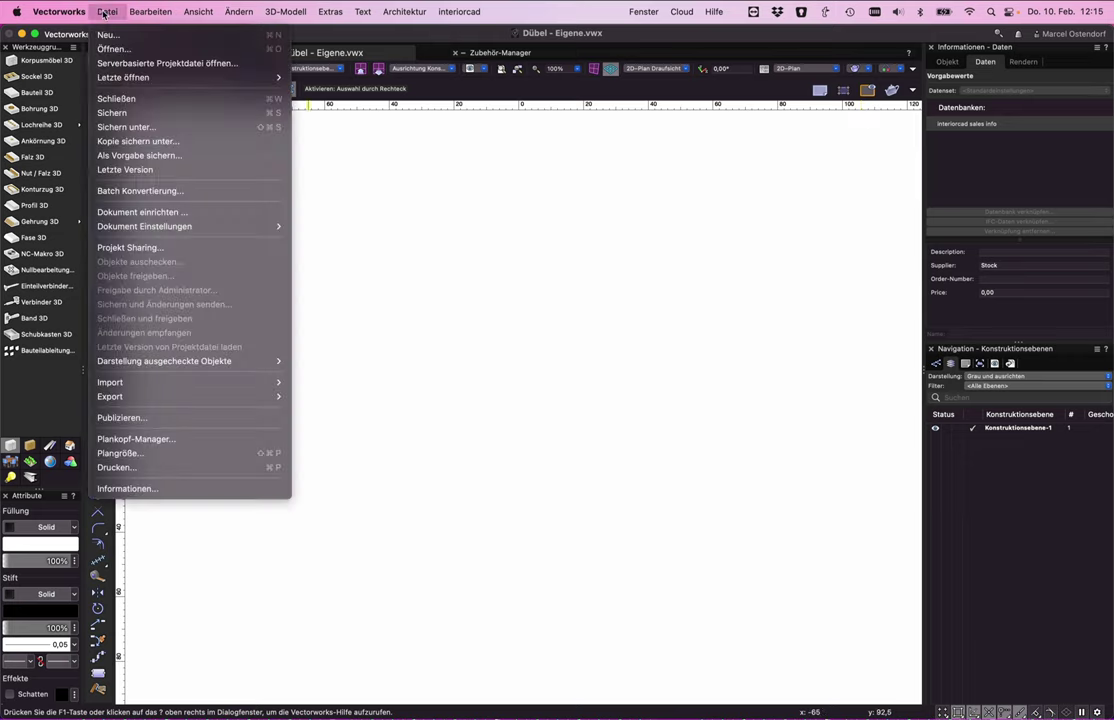
{"action": "left_click", "coordinate": [140, 112]}
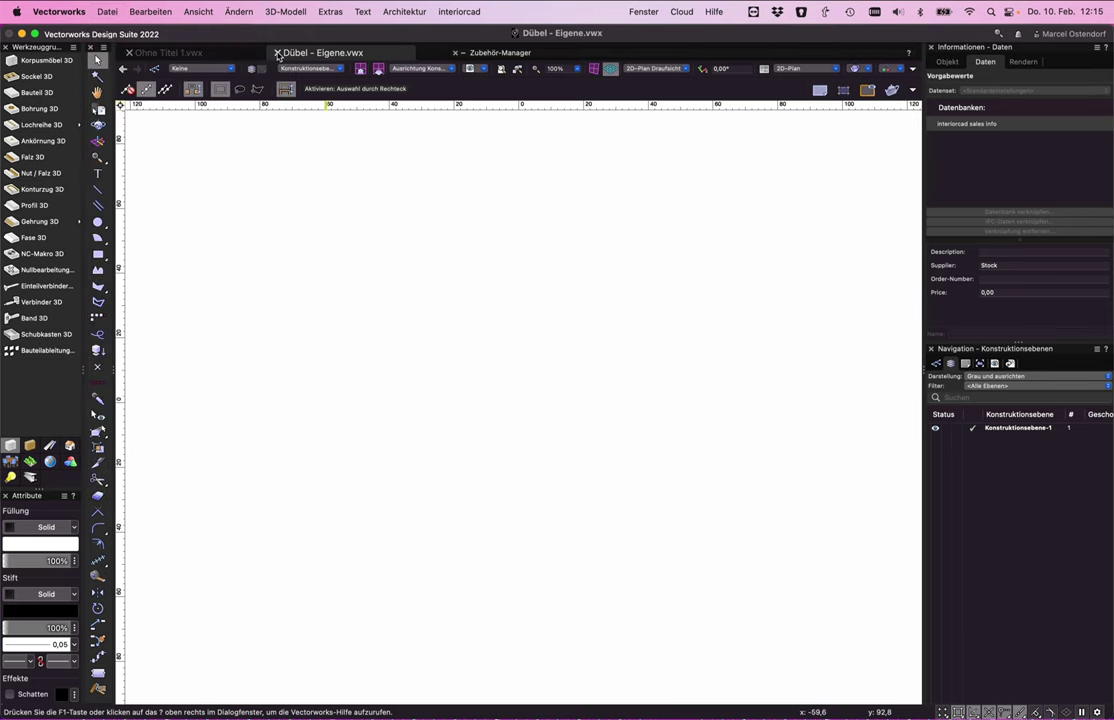
{"action": "left_click", "coordinate": [277, 53]}
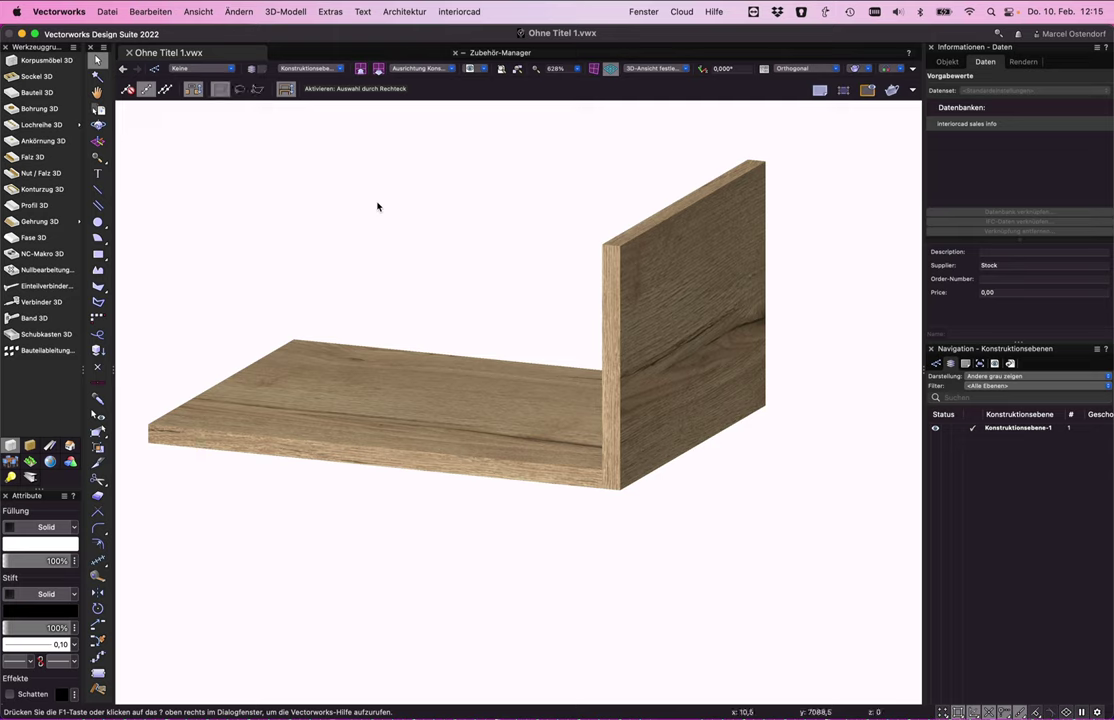
With the Einteilverbinder tool, choose Dübel 8x35 from Weitere Beschläge and place it on the joint face.
{"action": "left_click", "coordinate": [48, 286]}
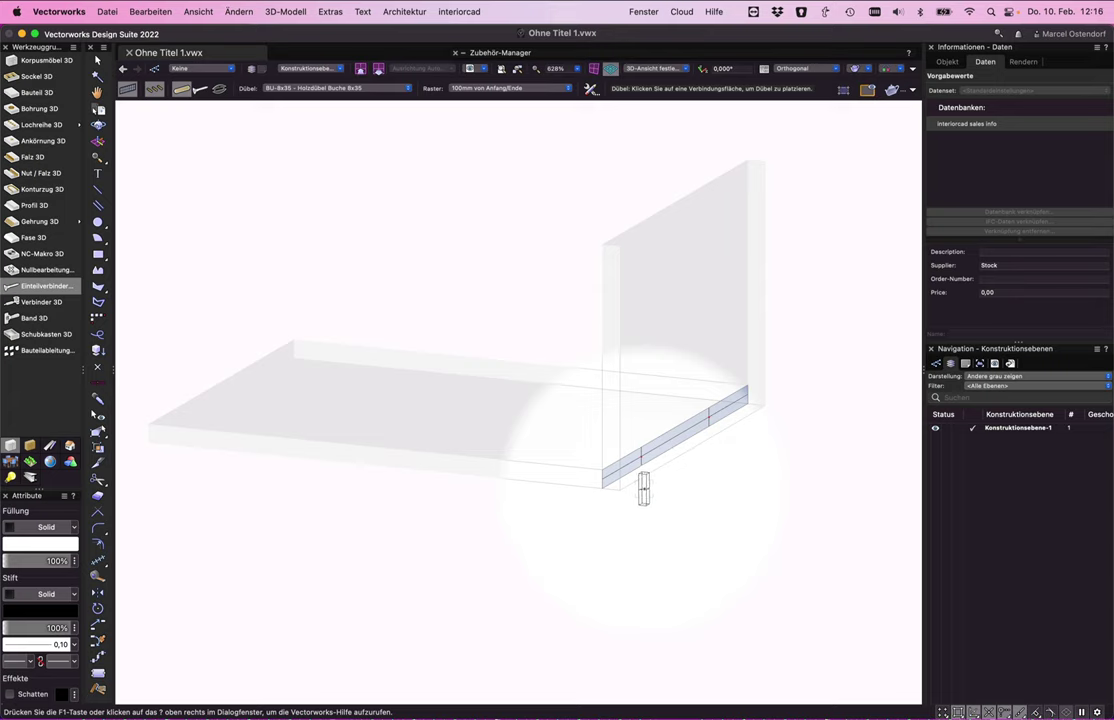
{"action": "left_click", "coordinate": [342, 89]}
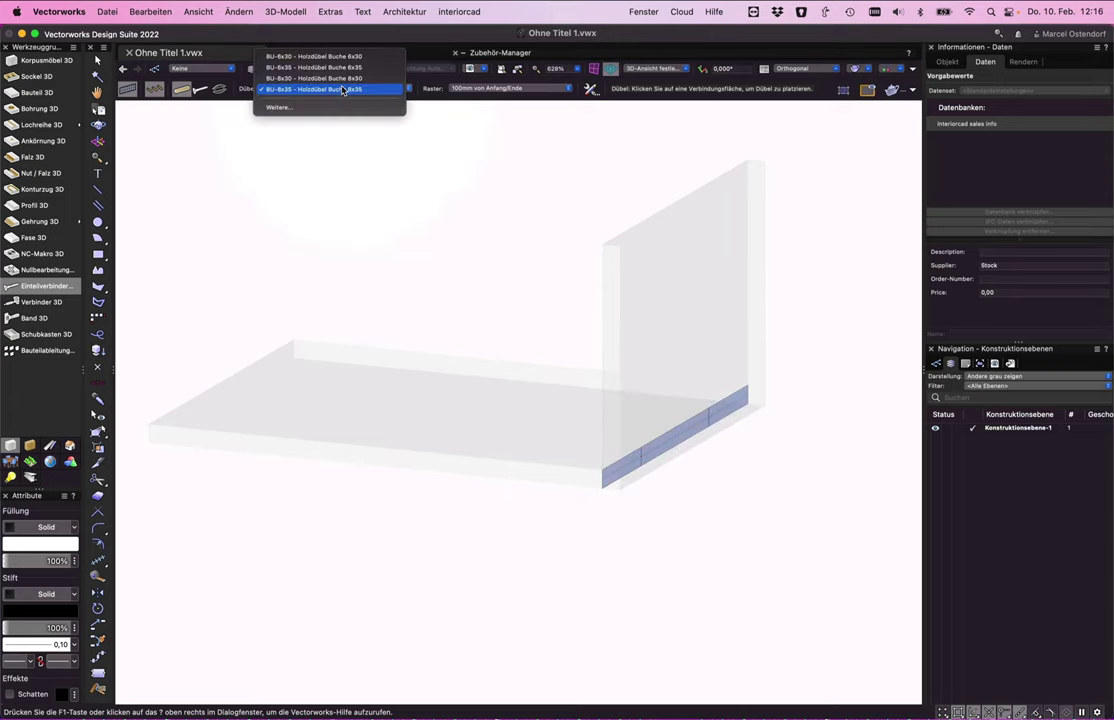
{"action": "left_click", "coordinate": [300, 107]}
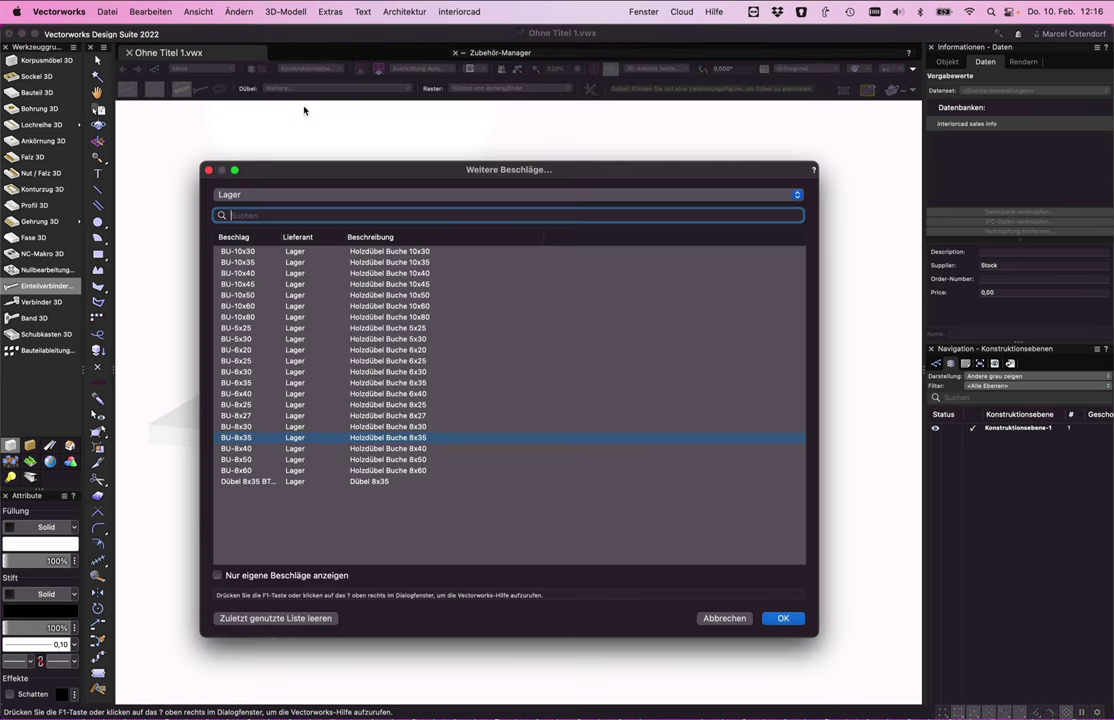
{"action": "left_click", "coordinate": [222, 484]}
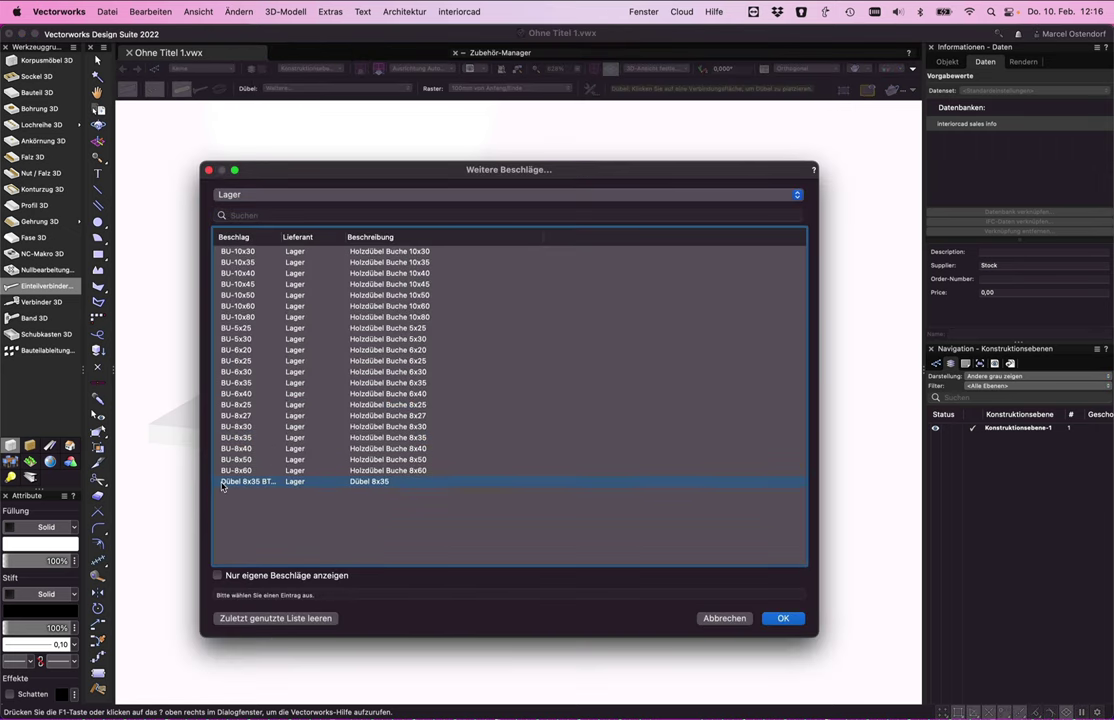
{"action": "left_click", "coordinate": [783, 620]}
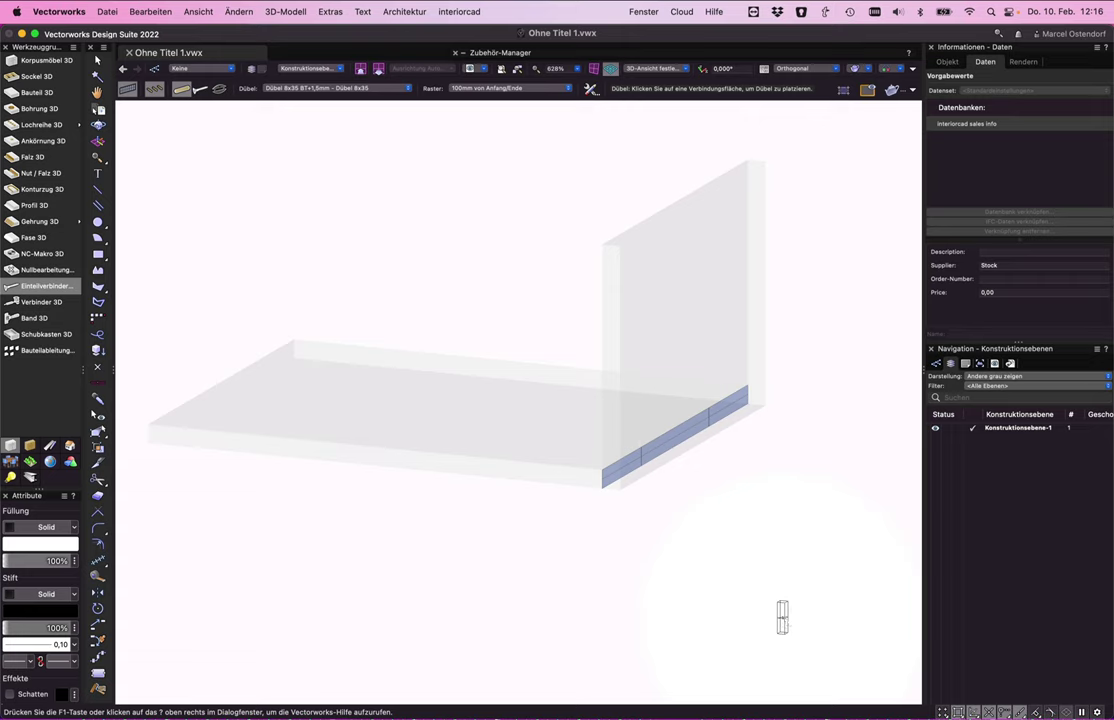
{"action": "left_click", "coordinate": [641, 456]}
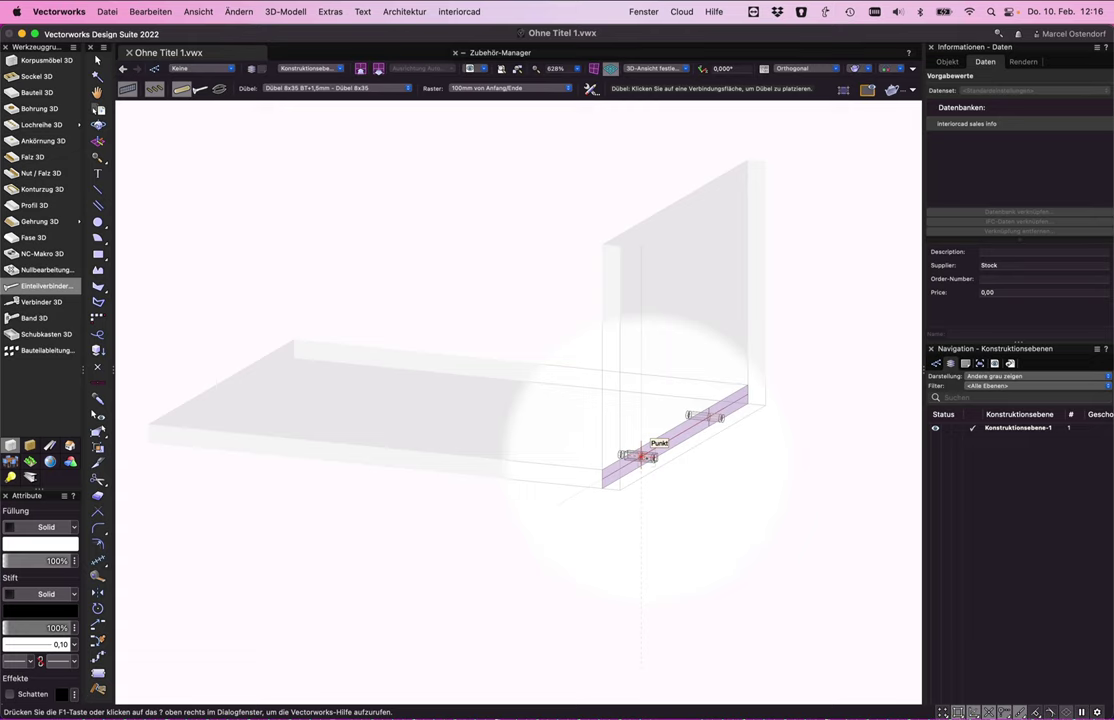
Show the boards in Vorne front view as wireframe, zoomed into the corner to reveal the Dübel 8x35 dowel.
{"action": "key", "text": "x"}
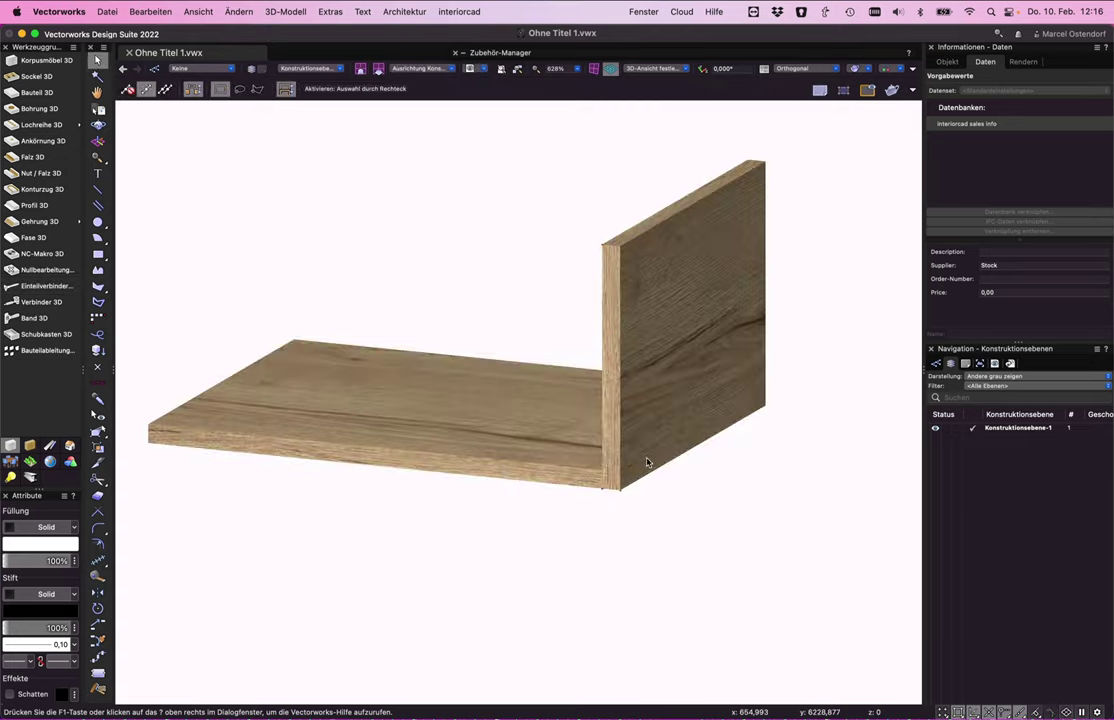
{"action": "left_click", "coordinate": [651, 70]}
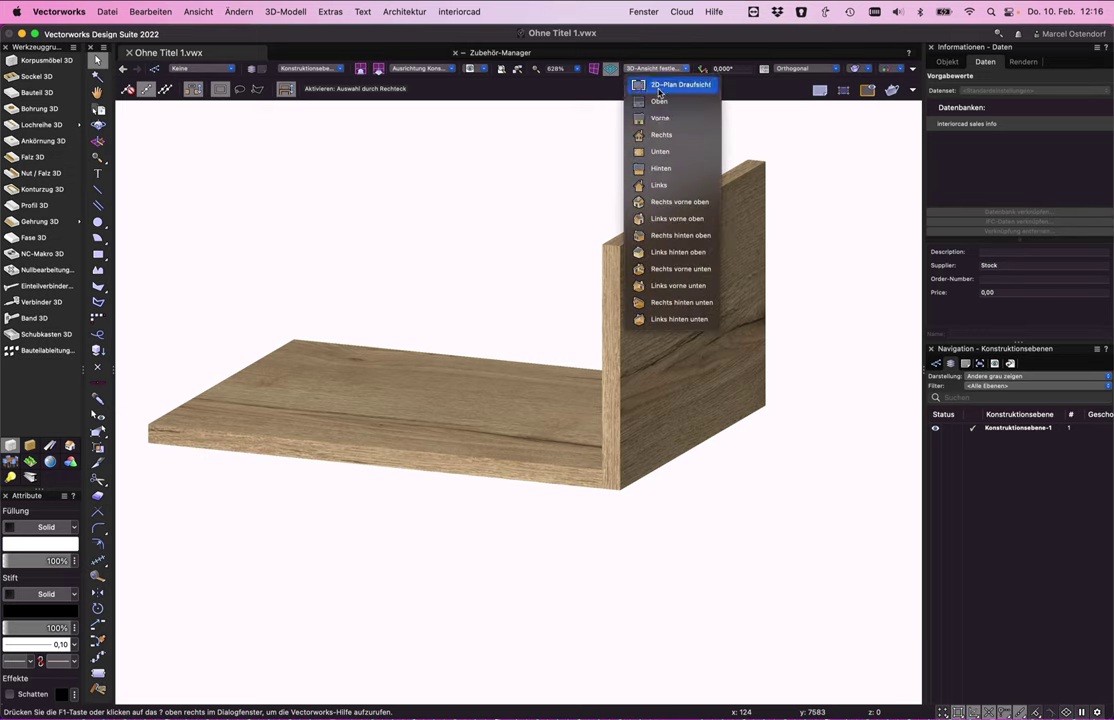
{"action": "left_click", "coordinate": [660, 119]}
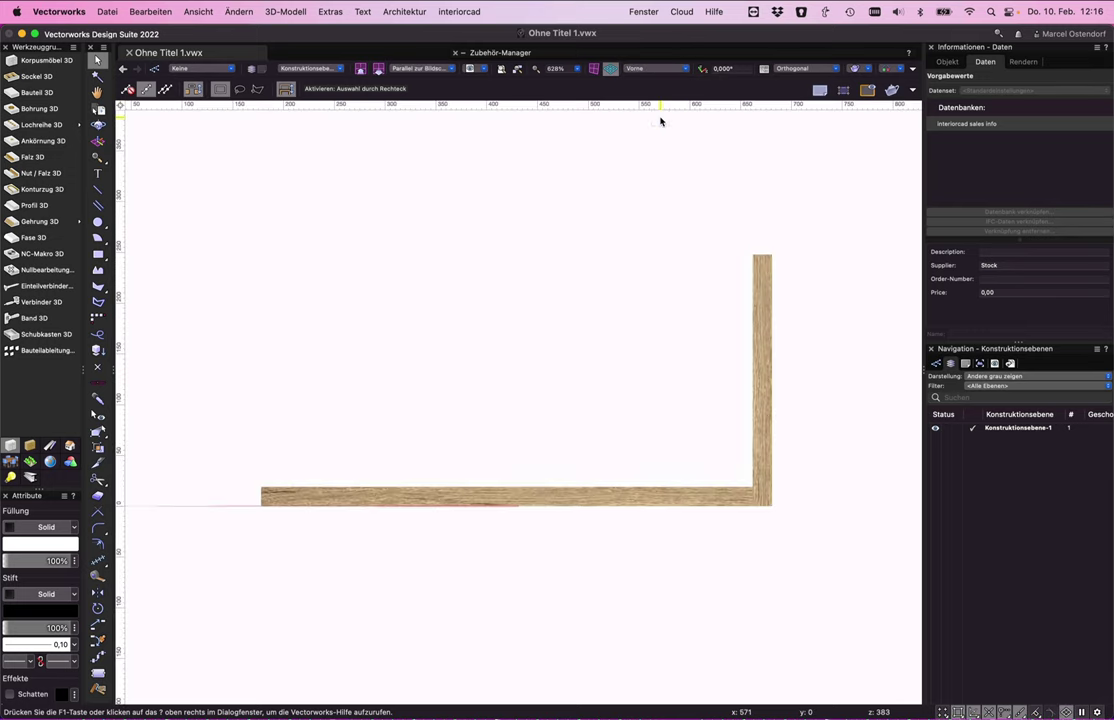
{"action": "key", "text": "super+shift+w"}
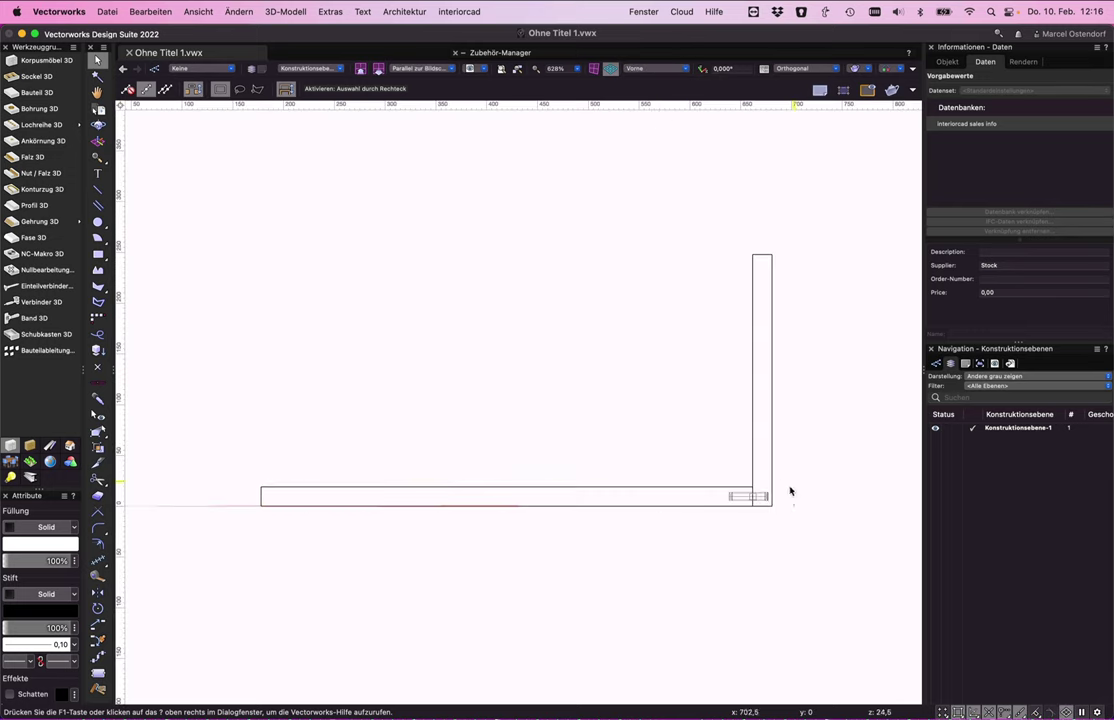
{"action": "scroll", "coordinate": [779, 498], "scroll_direction": "up", "scroll_amount": 5}
{"action": "scroll", "coordinate": [780, 498], "scroll_direction": "up", "scroll_amount": 1}
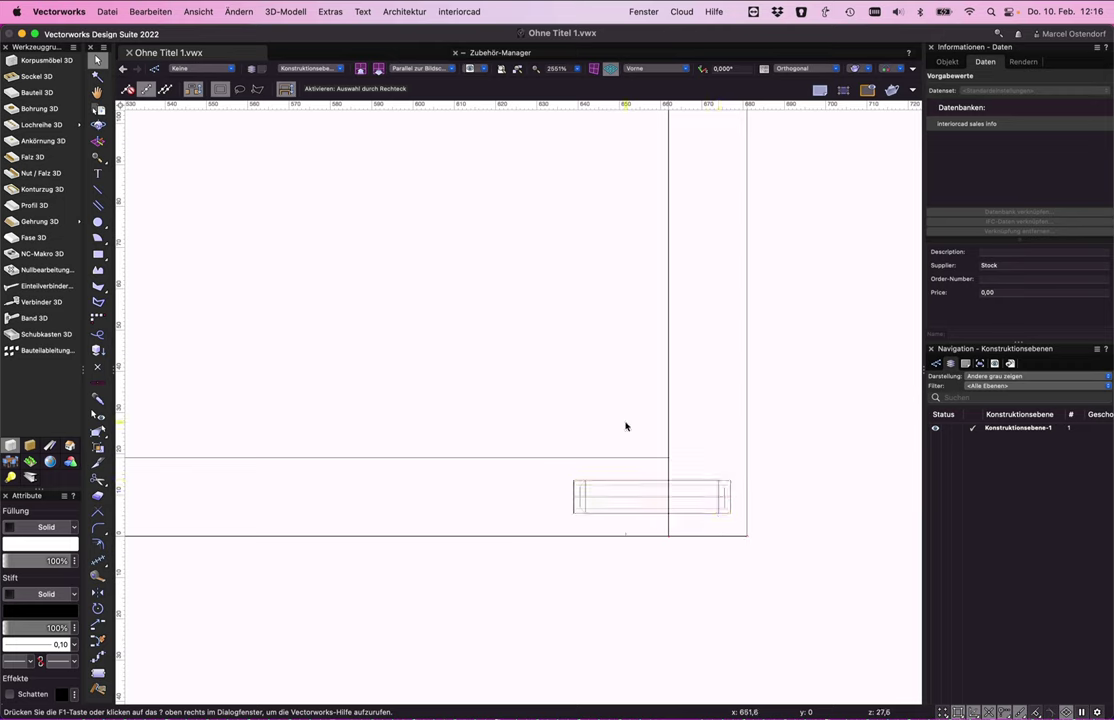
{"action": "left_click", "coordinate": [45, 287]}
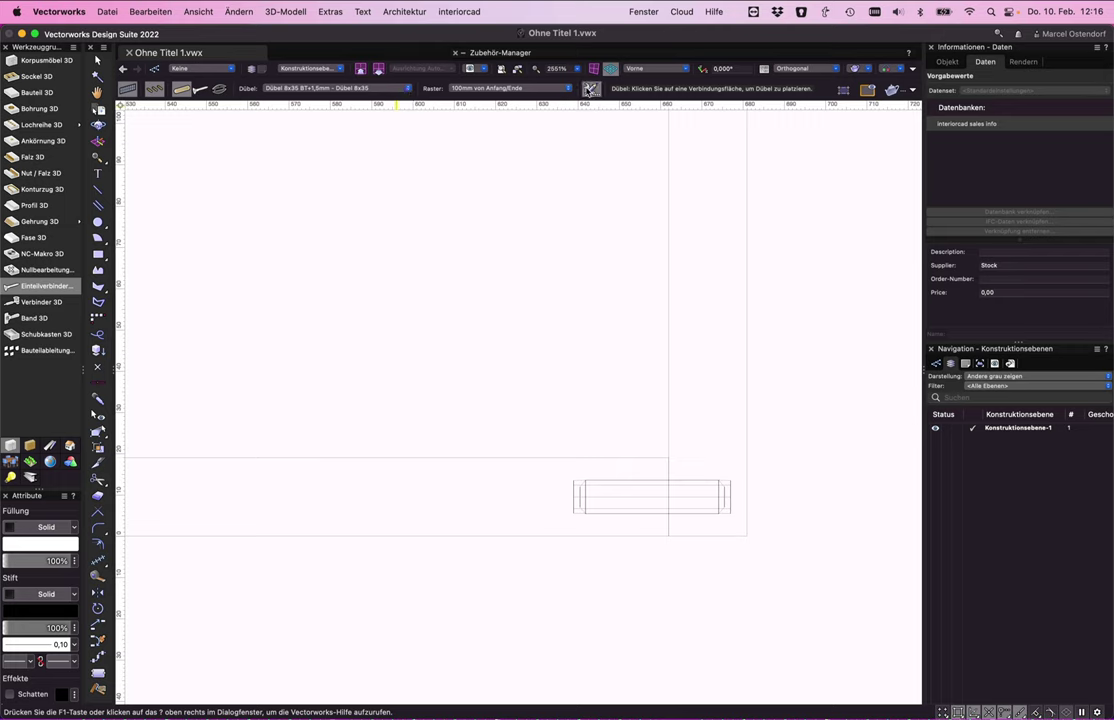
{"action": "left_click", "coordinate": [597, 70]}
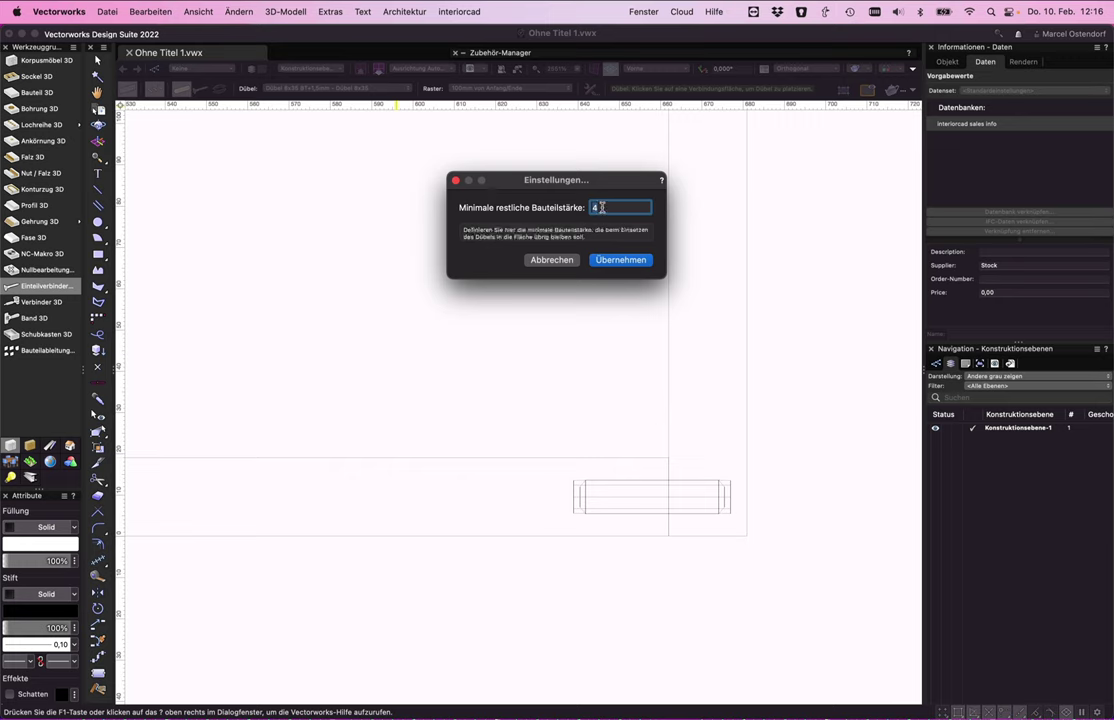
{"action": "left_click", "coordinate": [553, 260]}
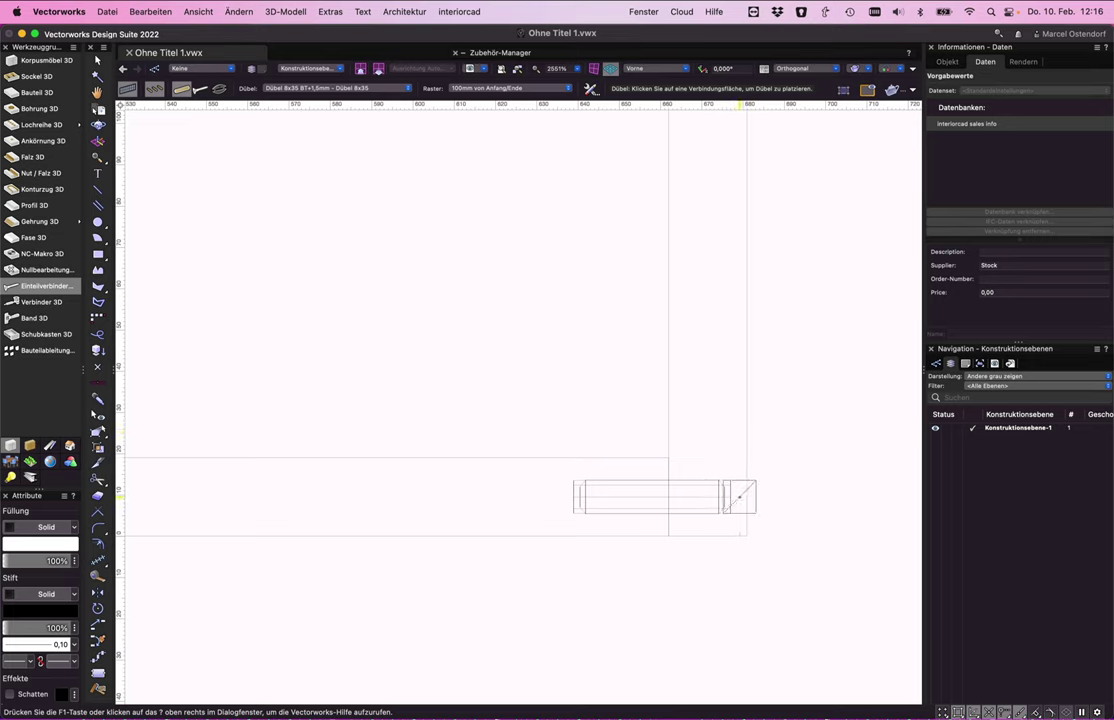
{"action": "key", "text": "x"}
{"action": "scroll", "coordinate": [746, 516], "scroll_direction": "up", "scroll_amount": 5}
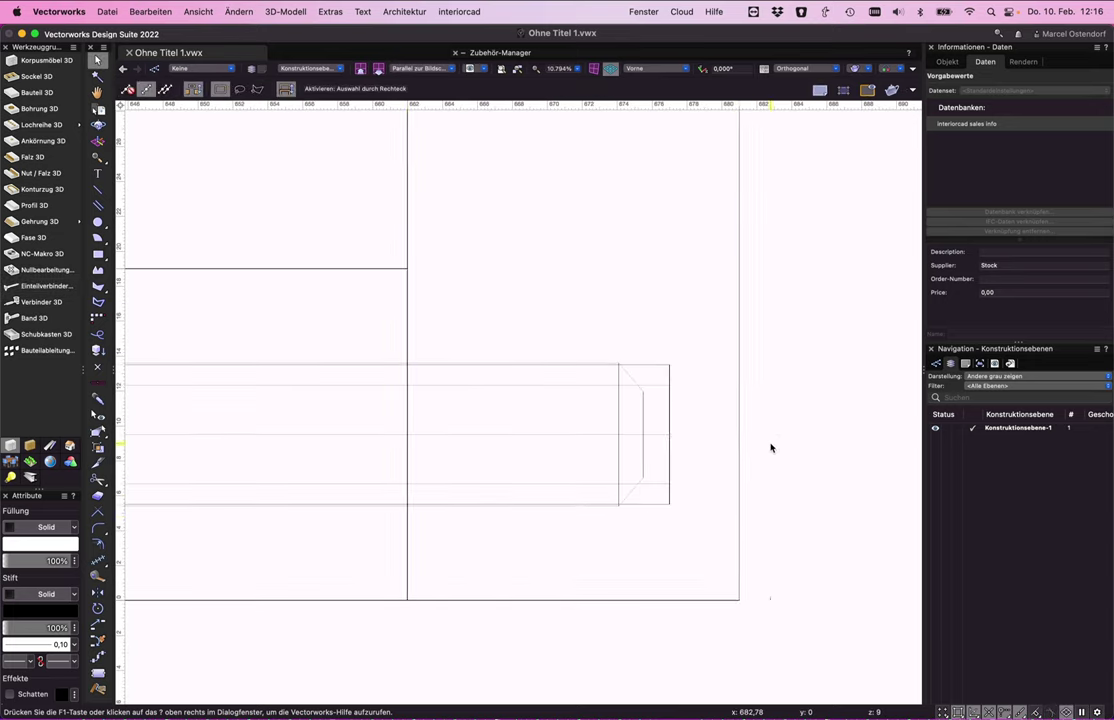
{"action": "scroll", "coordinate": [771, 448], "scroll_direction": "up", "scroll_amount": 2}
{"action": "key", "text": "4"}
{"action": "left_click", "coordinate": [709, 361]}
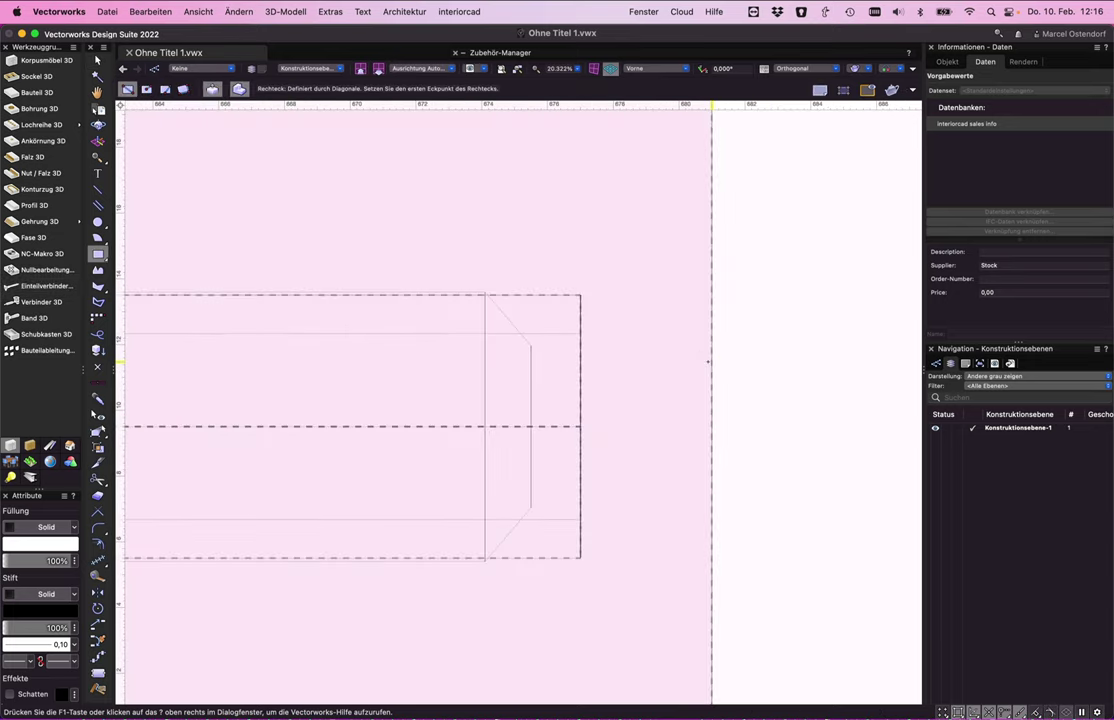
{"action": "scroll", "coordinate": [600, 363], "scroll_direction": "up", "scroll_amount": 5}
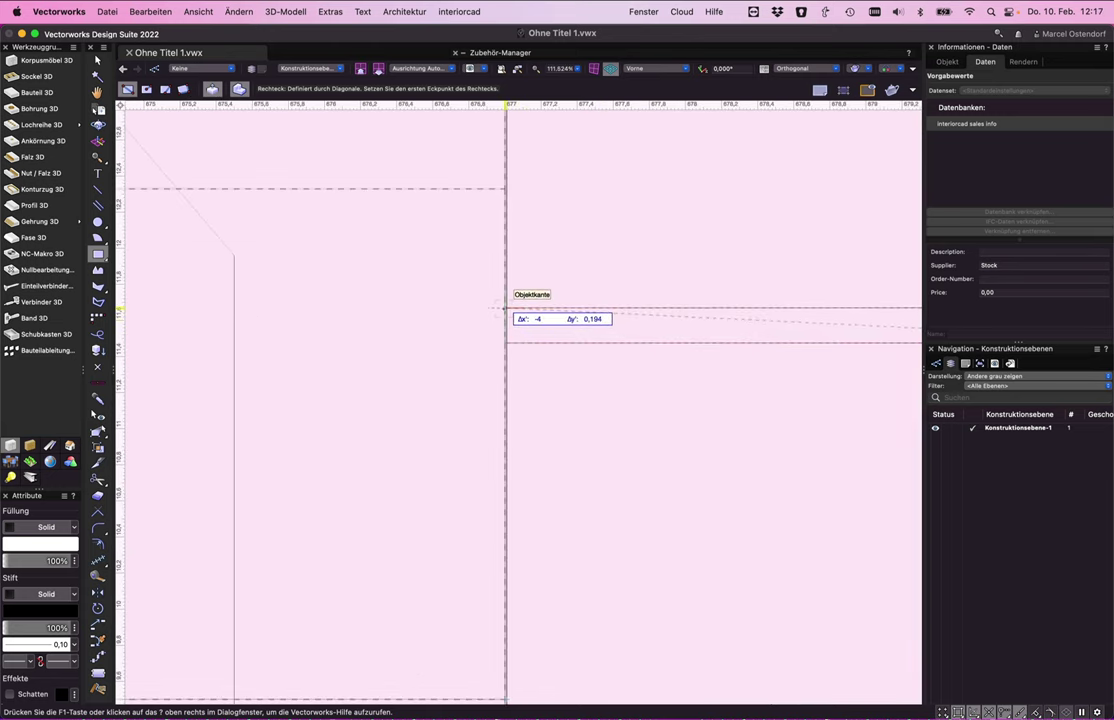
{"action": "scroll", "coordinate": [505, 308], "scroll_direction": "down", "scroll_amount": 3}
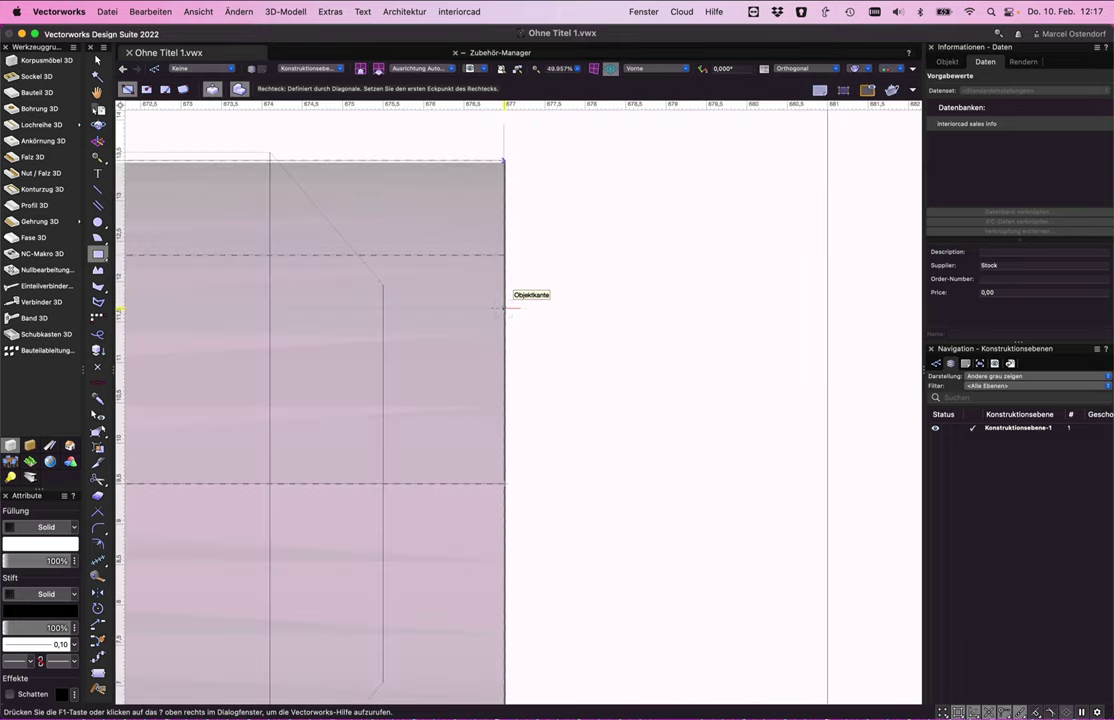
{"action": "scroll", "coordinate": [540, 310], "scroll_direction": "down", "scroll_amount": 4}
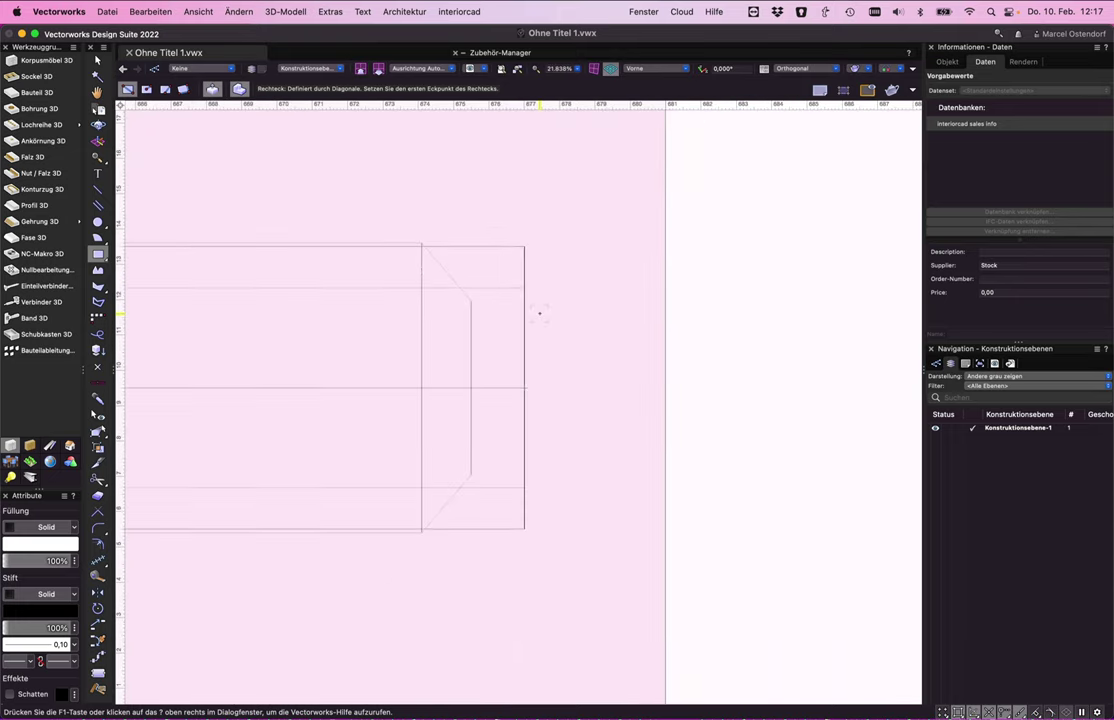
{"action": "scroll", "coordinate": [690, 332], "scroll_direction": "down", "scroll_amount": 2}
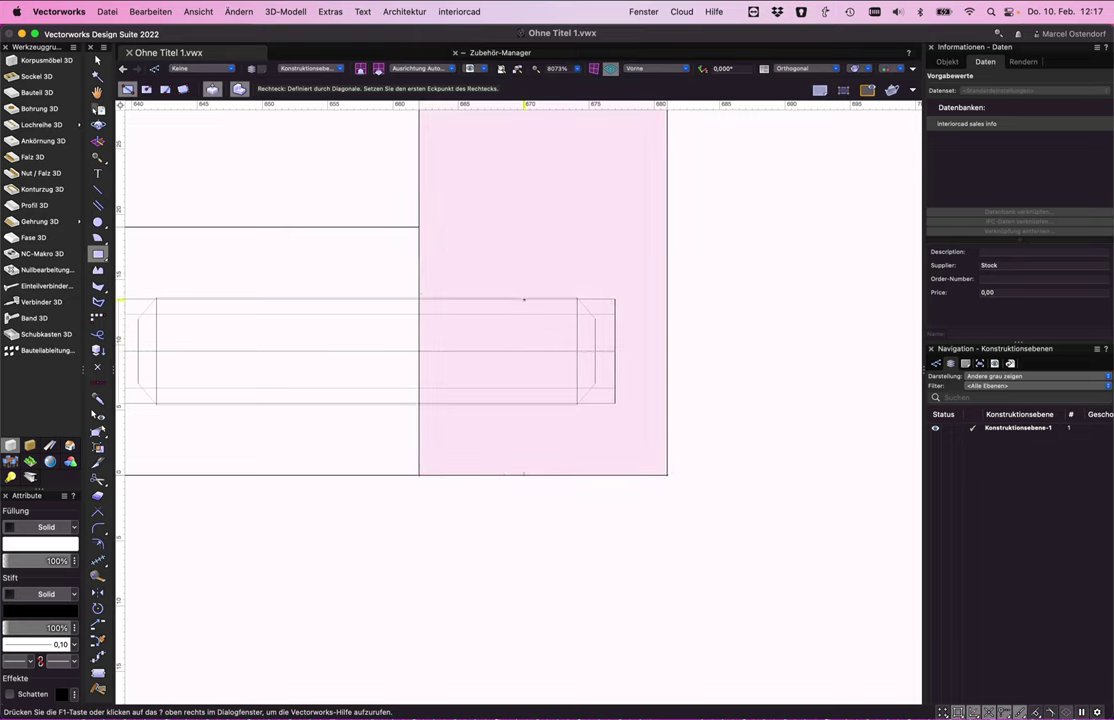
{"action": "scroll", "coordinate": [696, 303], "scroll_direction": "down", "scroll_amount": 2}
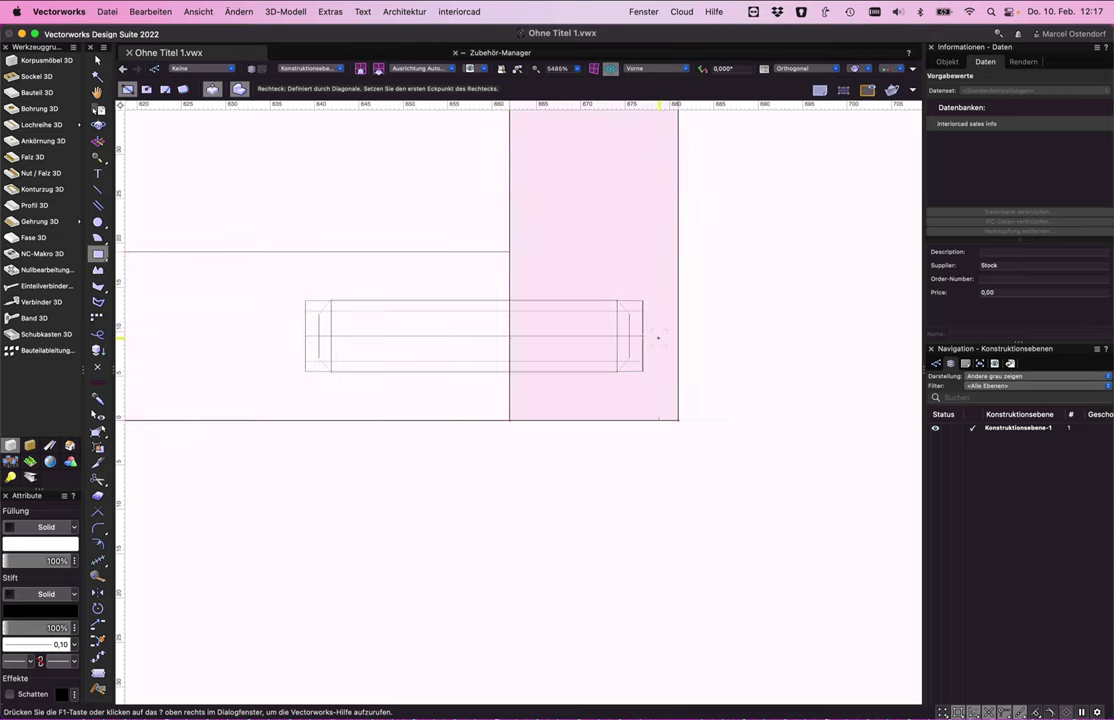
{"action": "key", "text": "x"}
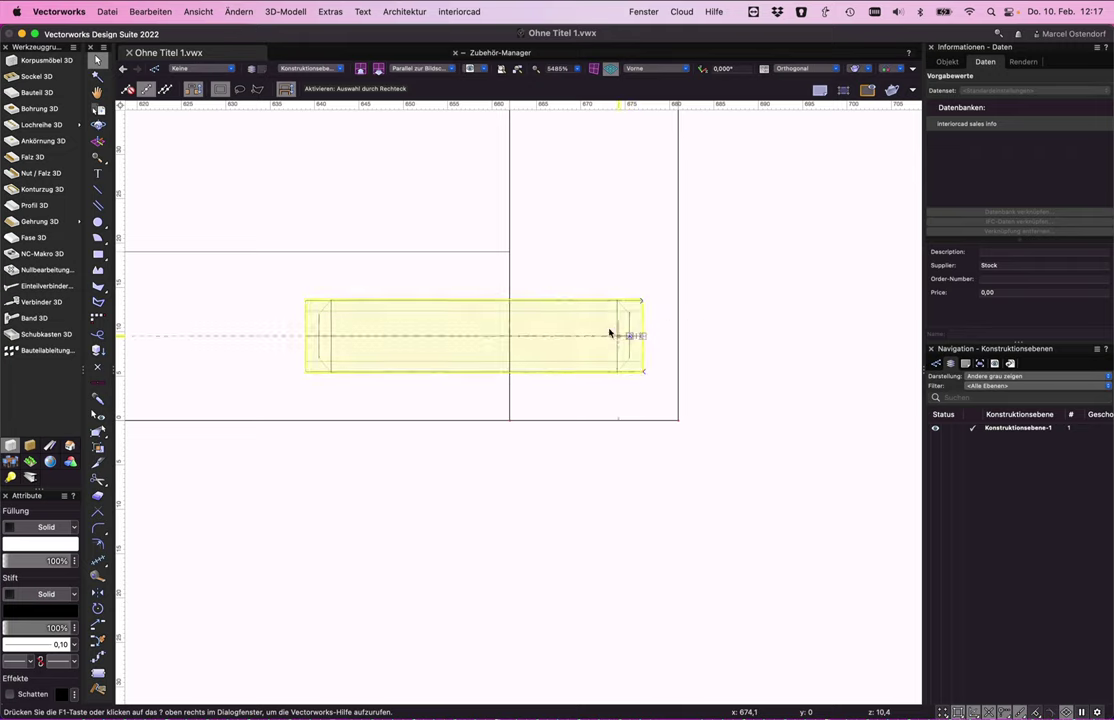
{"action": "scroll", "coordinate": [656, 336], "scroll_direction": "up", "scroll_amount": 3}
{"action": "scroll", "coordinate": [650, 340], "scroll_direction": "up", "scroll_amount": 3}
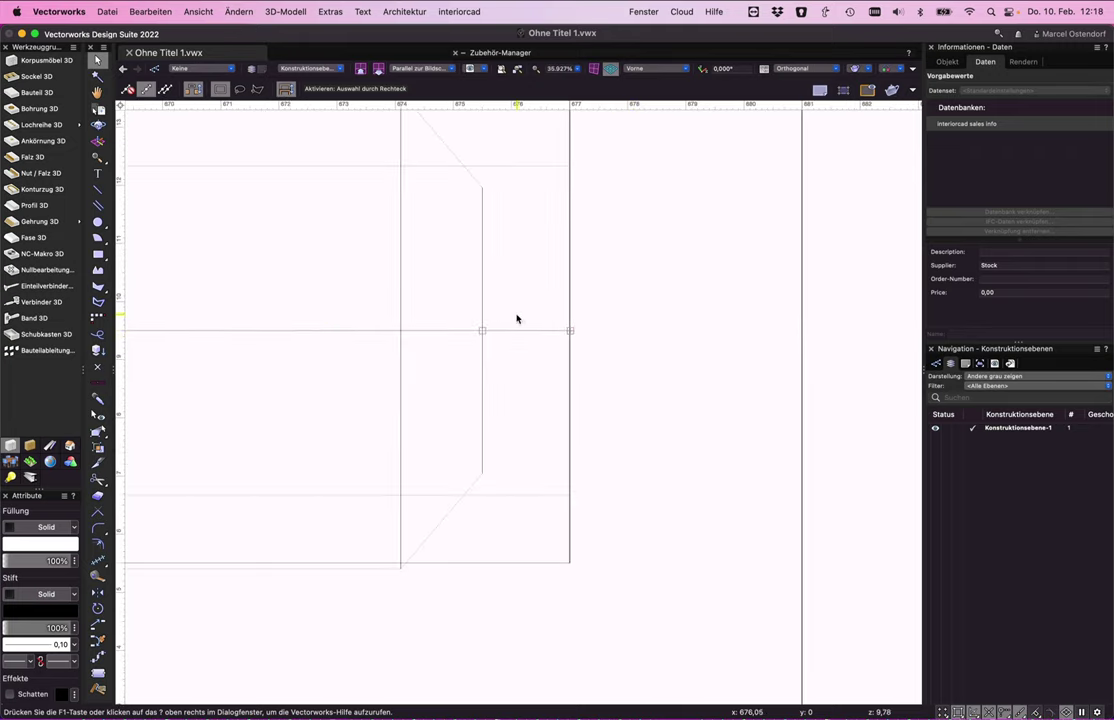
{"action": "scroll", "coordinate": [517, 318], "scroll_direction": "up", "scroll_amount": 4}
{"action": "key", "text": "4"}
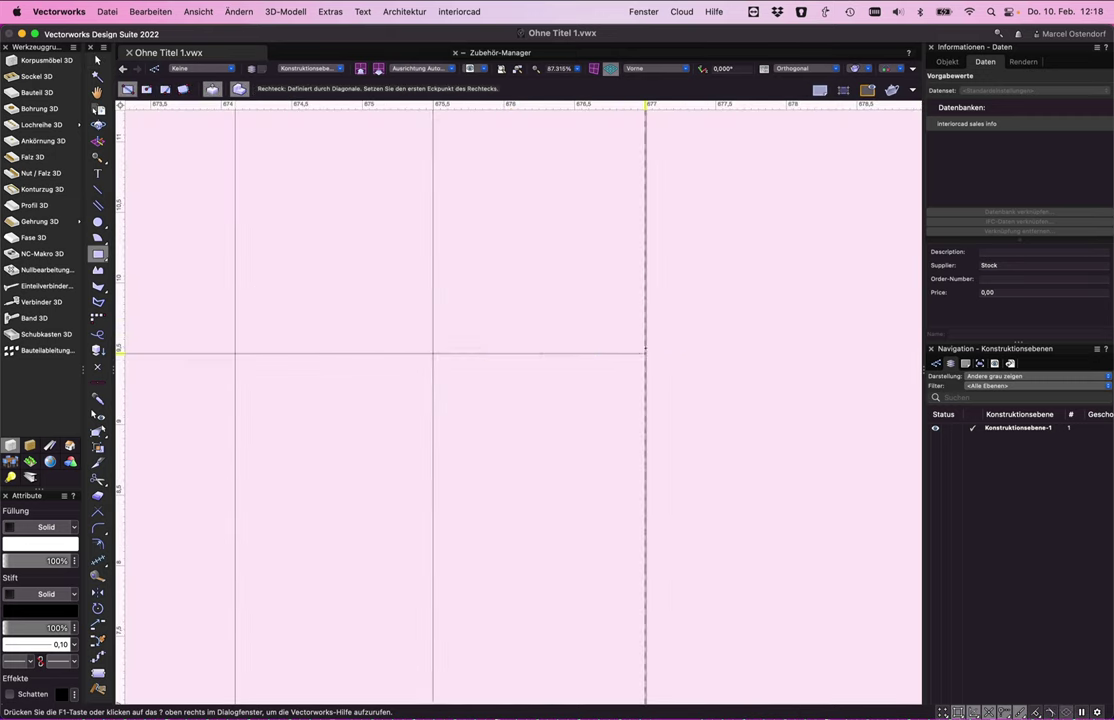
{"action": "left_click", "coordinate": [645, 352]}
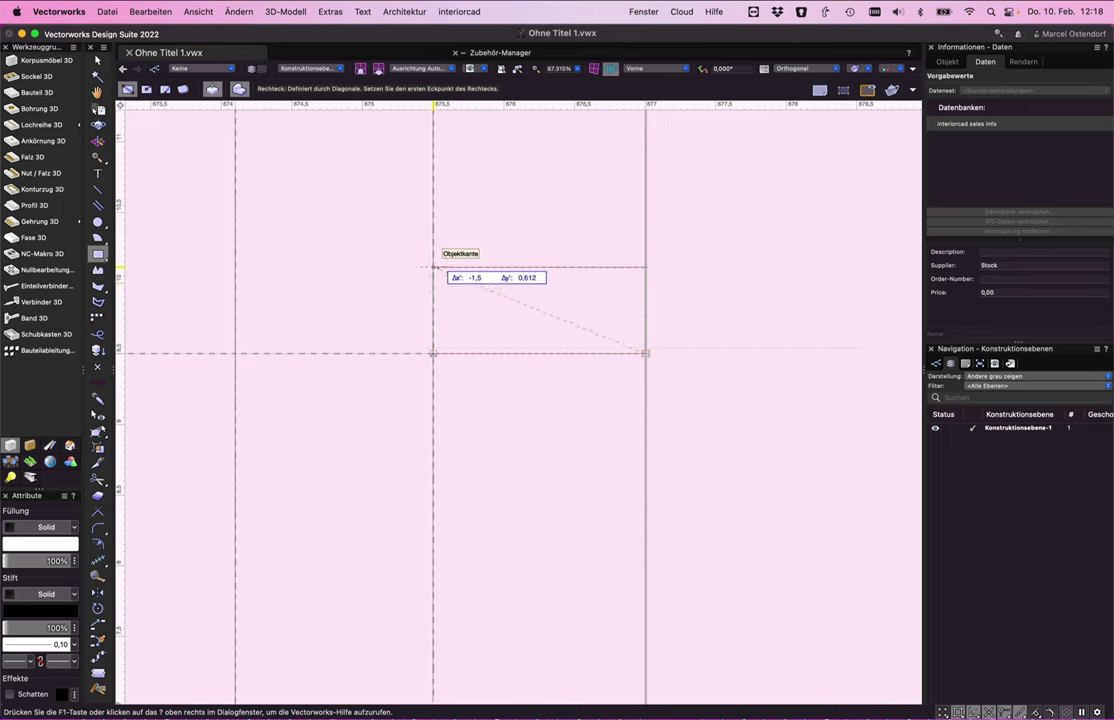
{"action": "left_click", "coordinate": [433, 267]}
{"action": "key", "text": "x"}
{"action": "scroll", "coordinate": [609, 390], "scroll_direction": "down", "scroll_amount": 5}
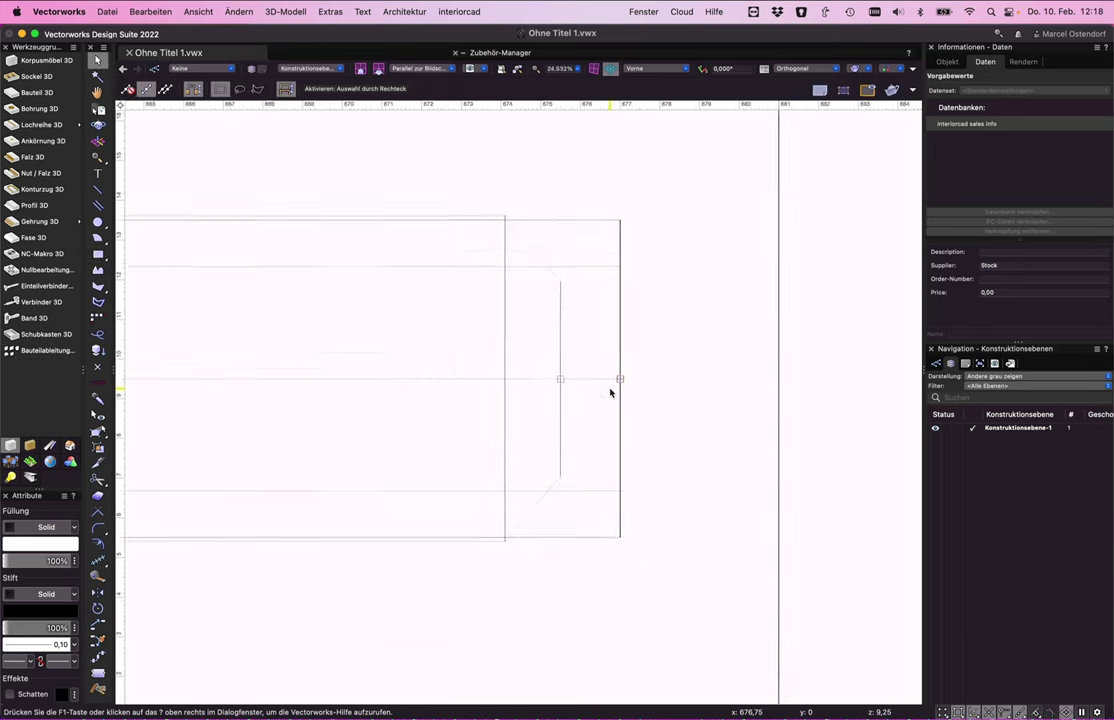
{"action": "scroll", "coordinate": [610, 390], "scroll_direction": "down", "scroll_amount": 8}
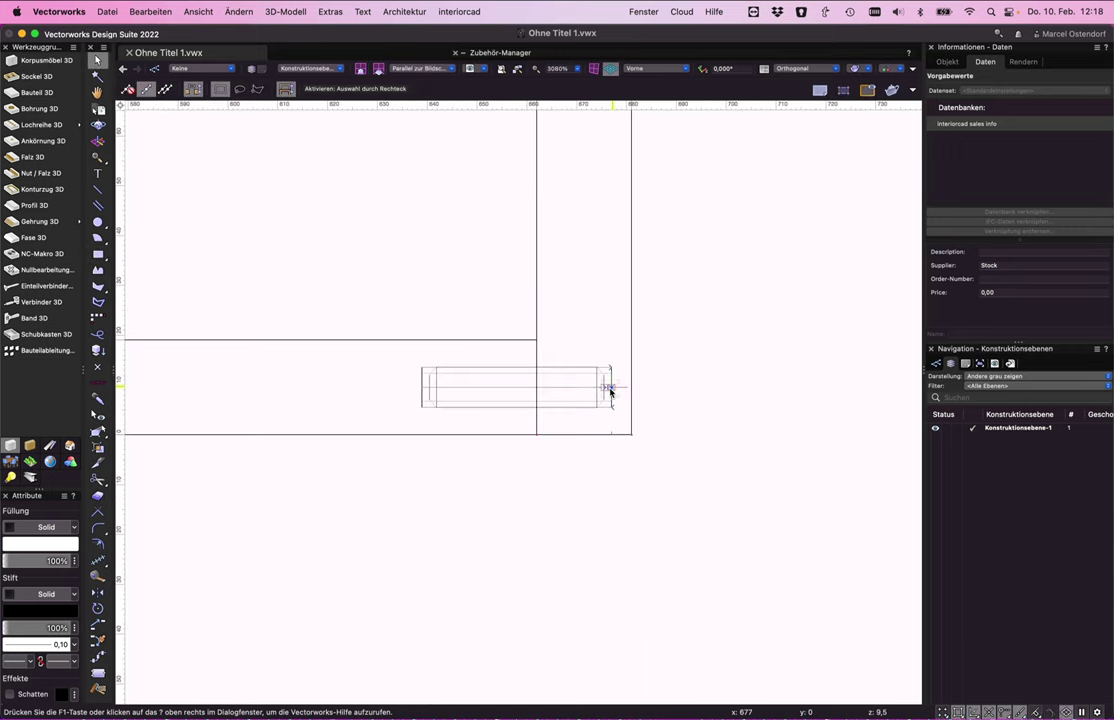